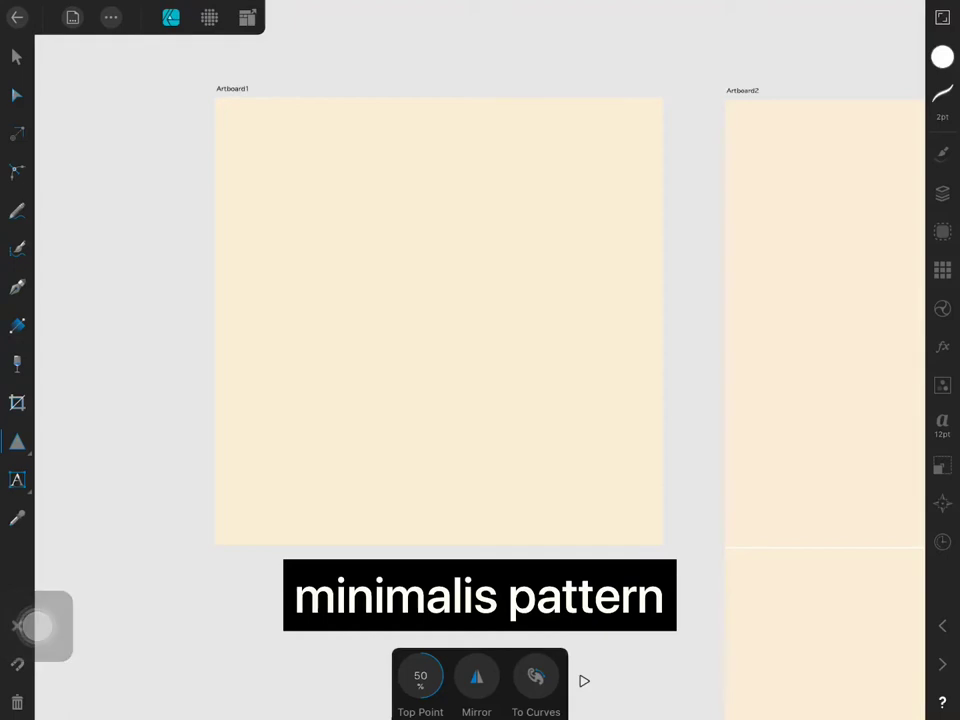
- Draw a small triangle, rotate it 180°, and shrink it to about 89.5 px
drag(346, 216, 396, 266)
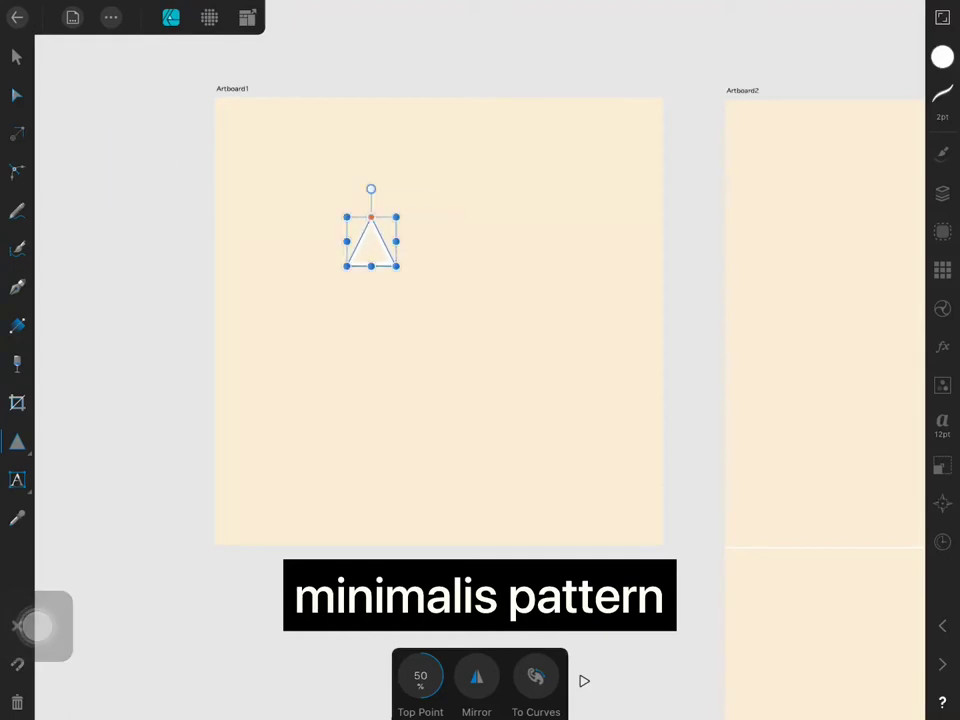
click(942, 17)
click(942, 466)
click(809, 140)
click(809, 140)
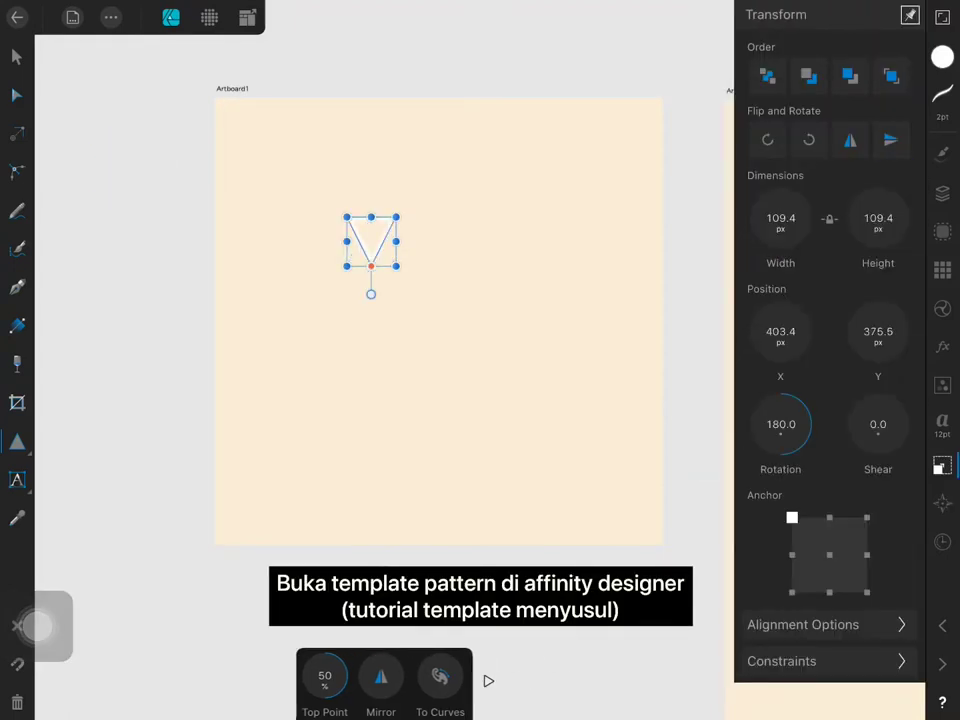
click(942, 466)
mouse_move(396, 266)
mouse_down()
mouse_move(387, 257)
mouse_move(399, 250)
mouse_up()
- Undo a trial top-point shift and move the inverted triangle toward the upper left
scroll(440, 320, up, 3)
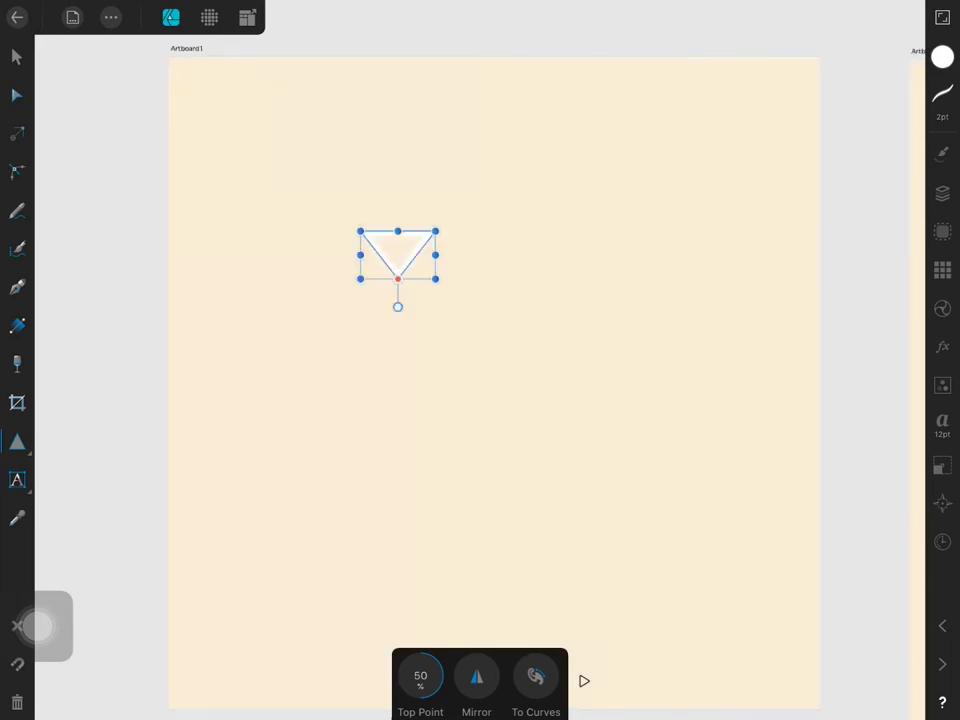
drag(420, 680, 380, 680)
key(ctrl+z)
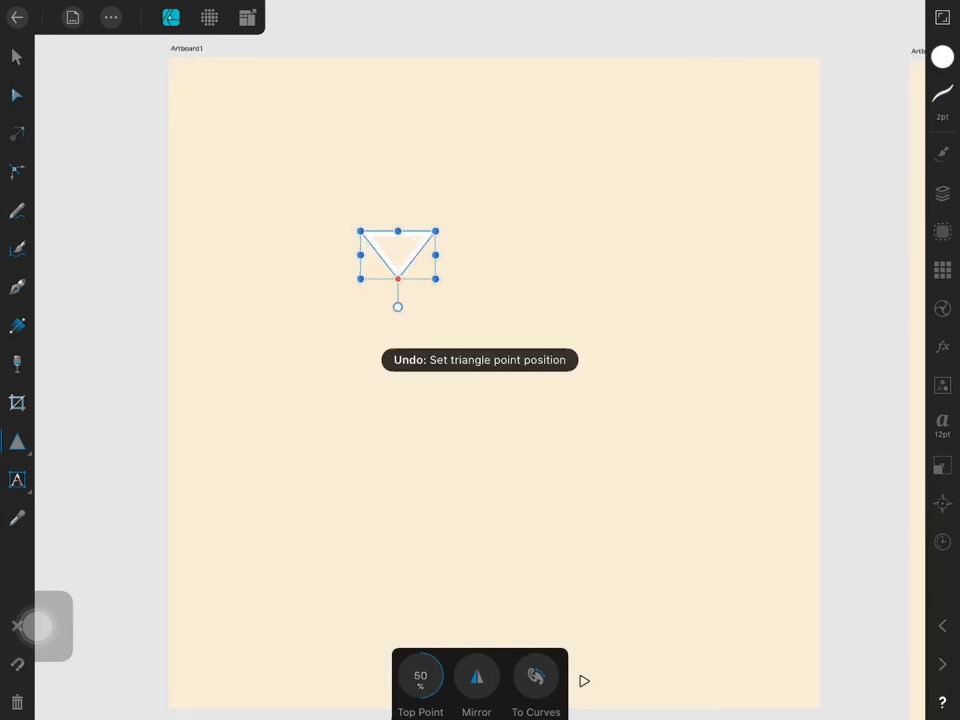
key(ctrl+shift+z)
key(ctrl+z)
key(v)
drag(397, 255, 309, 171)
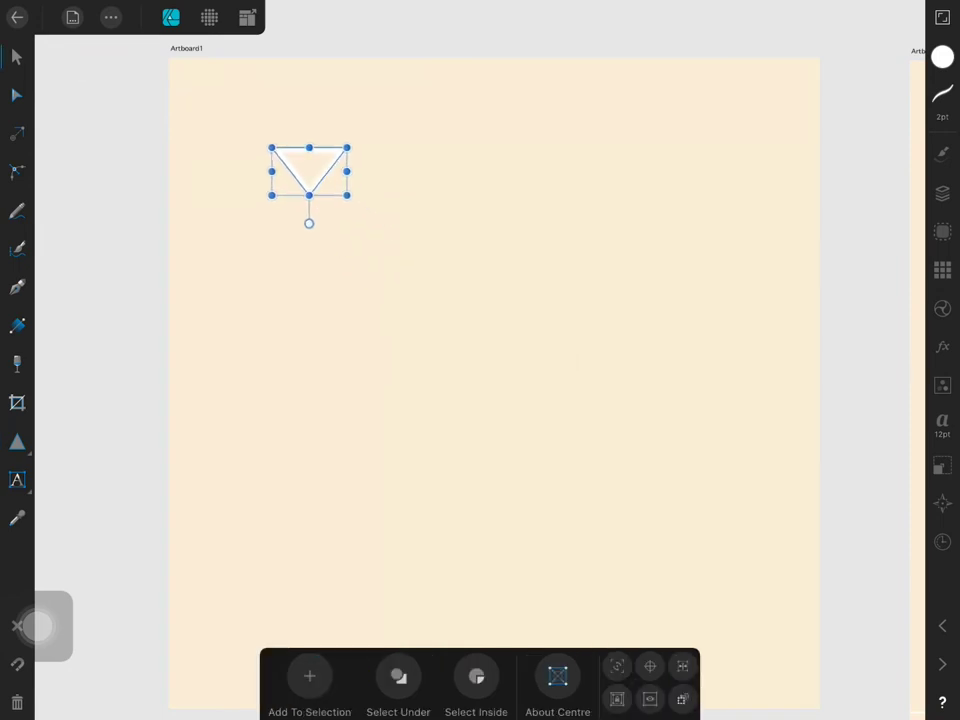
- Turn on Show Grid from Document > Grid over Artboard1
click(111, 17)
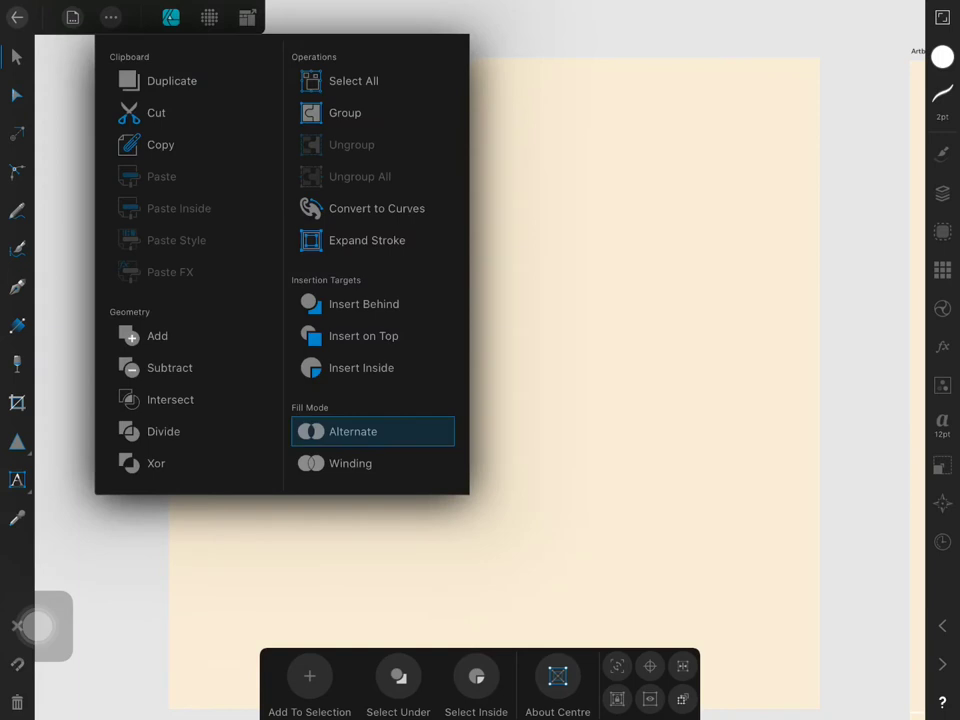
key(Escape)
click(72, 17)
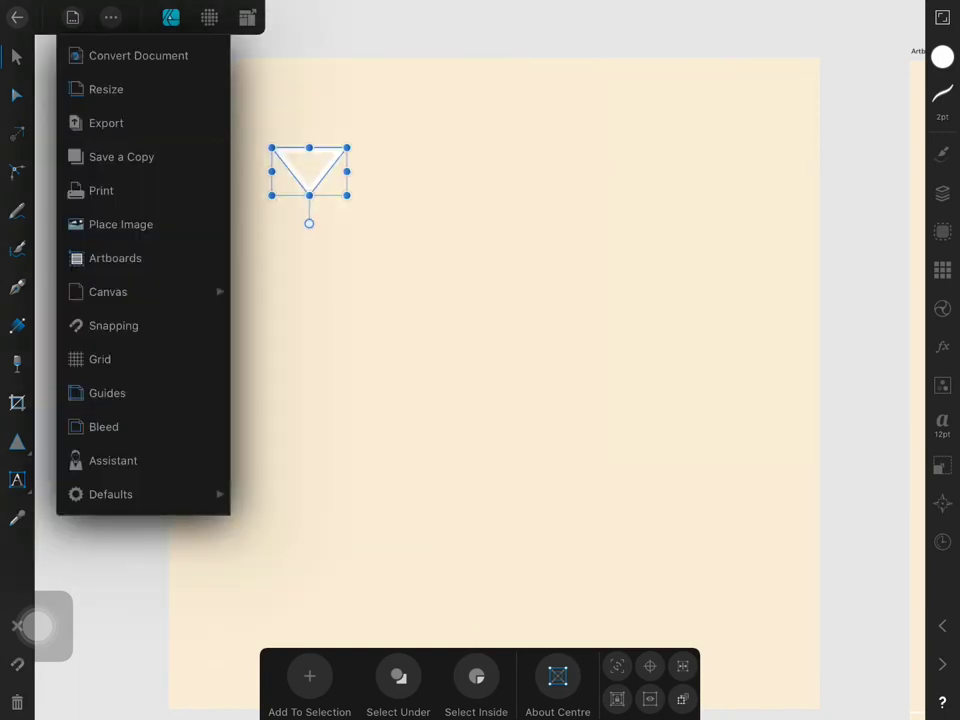
click(98, 358)
click(223, 677)
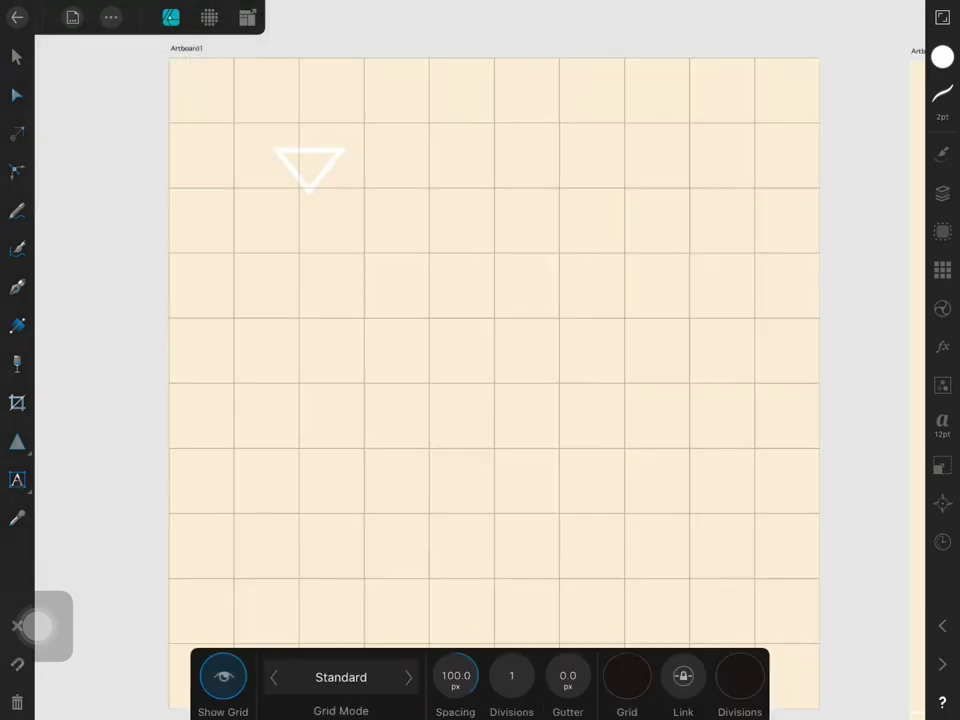
- Set the grid mode to Oblique after trying Isometric and Dimetric
click(408, 677)
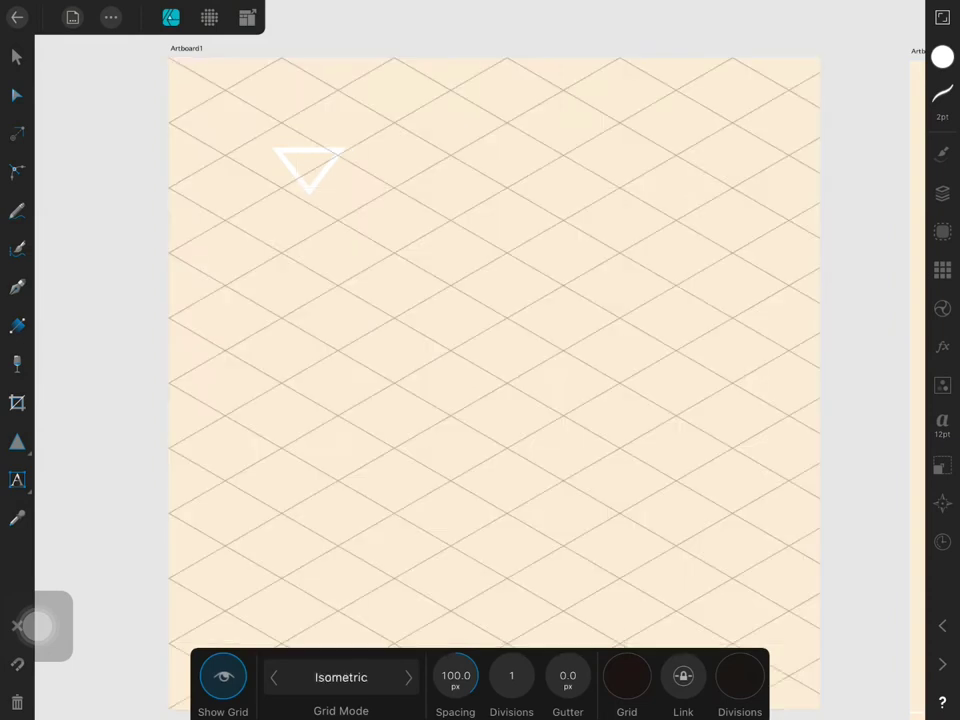
click(341, 677)
click(340, 519)
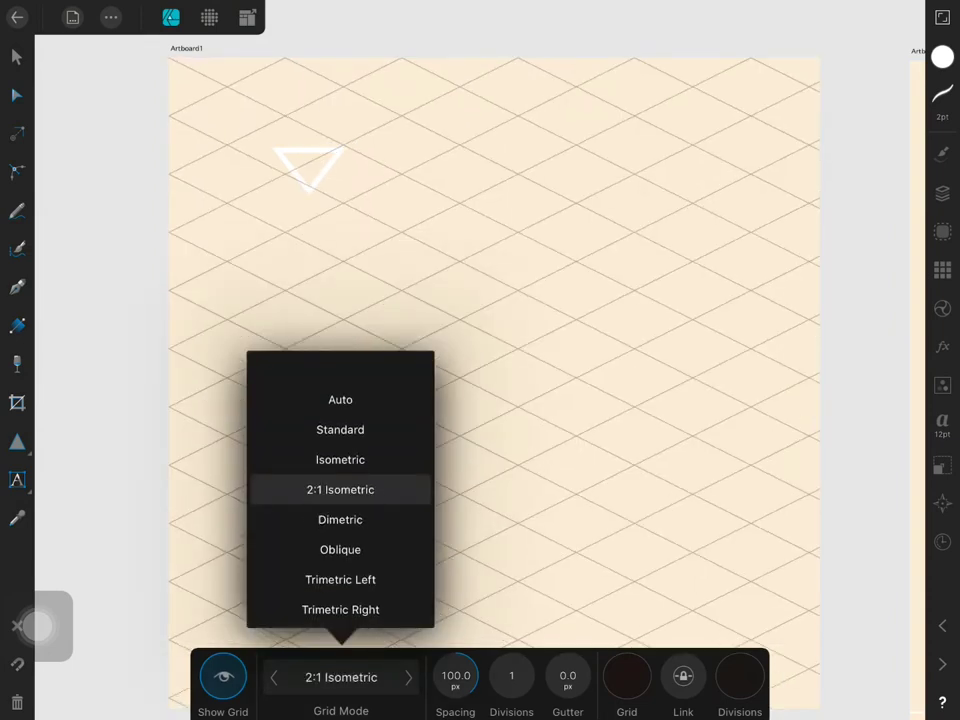
click(340, 519)
click(340, 519)
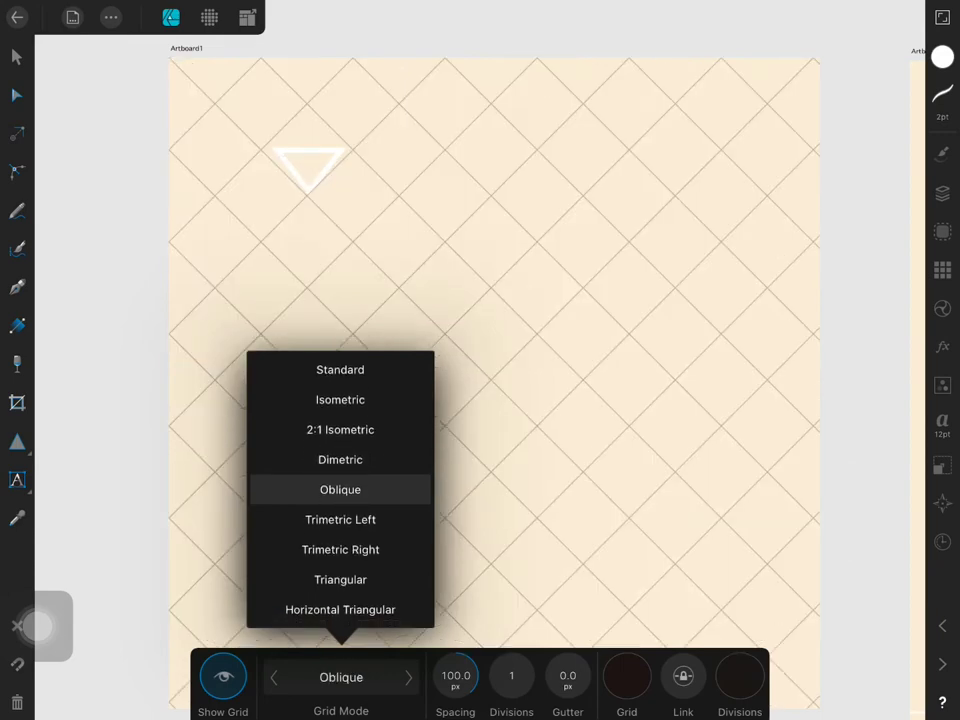
click(341, 677)
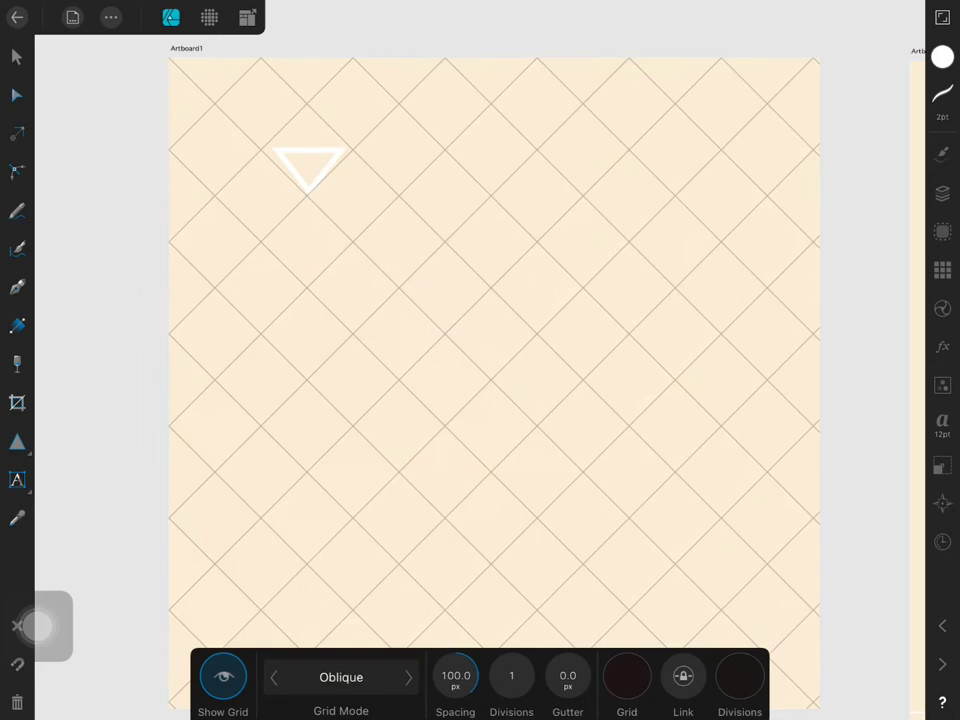
click(309, 170)
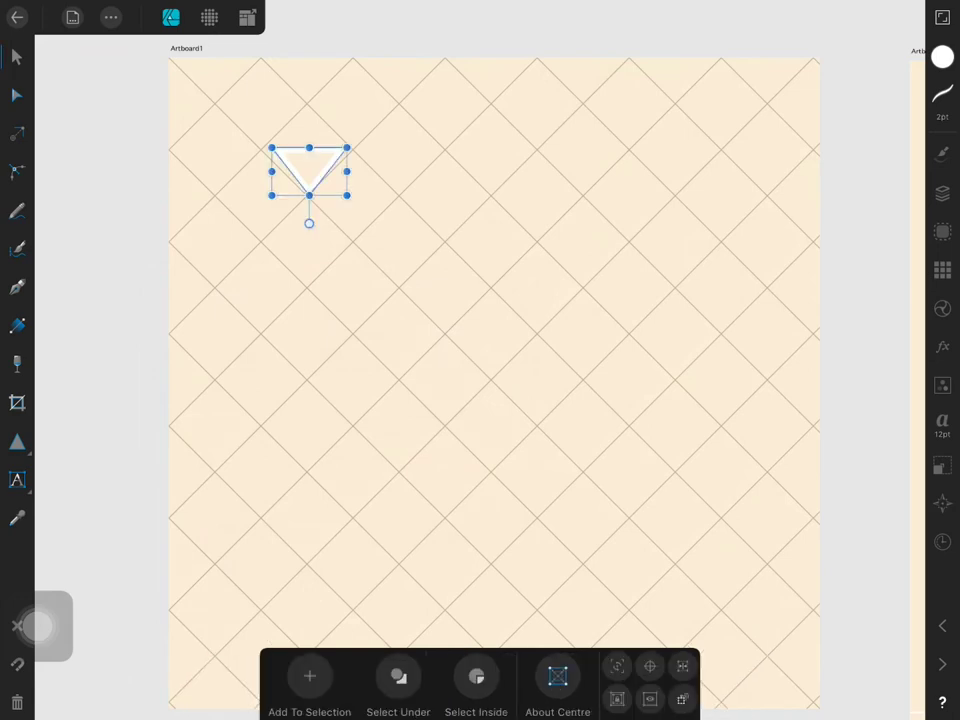
- Widen the triangle to about 117 px, undoing a trial height stretch
scroll(256, 87, up, 3)
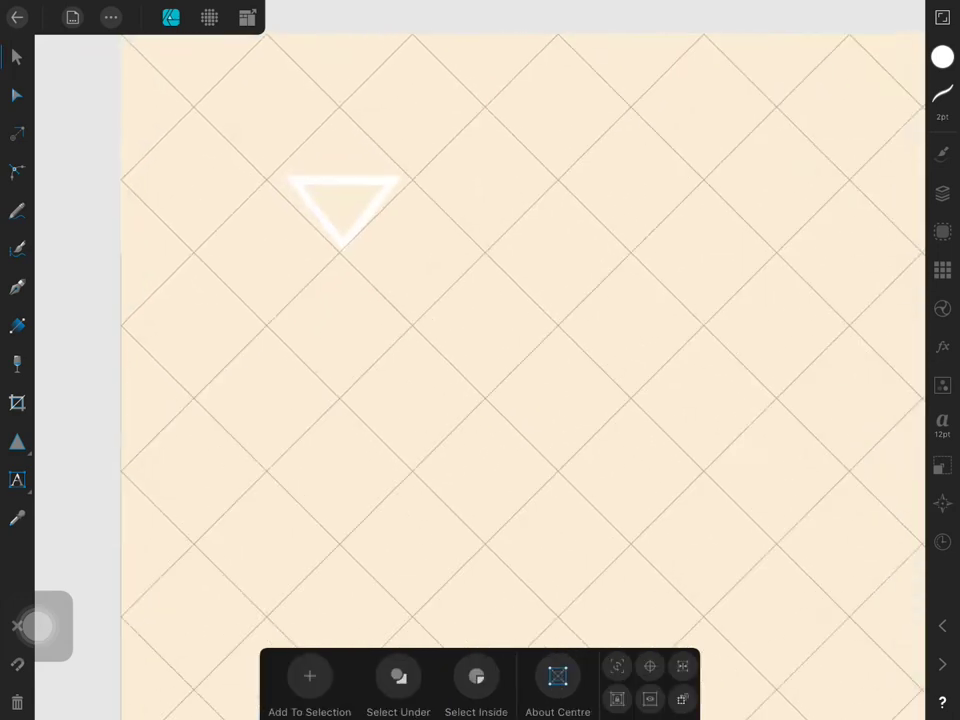
key(a)
key(v)
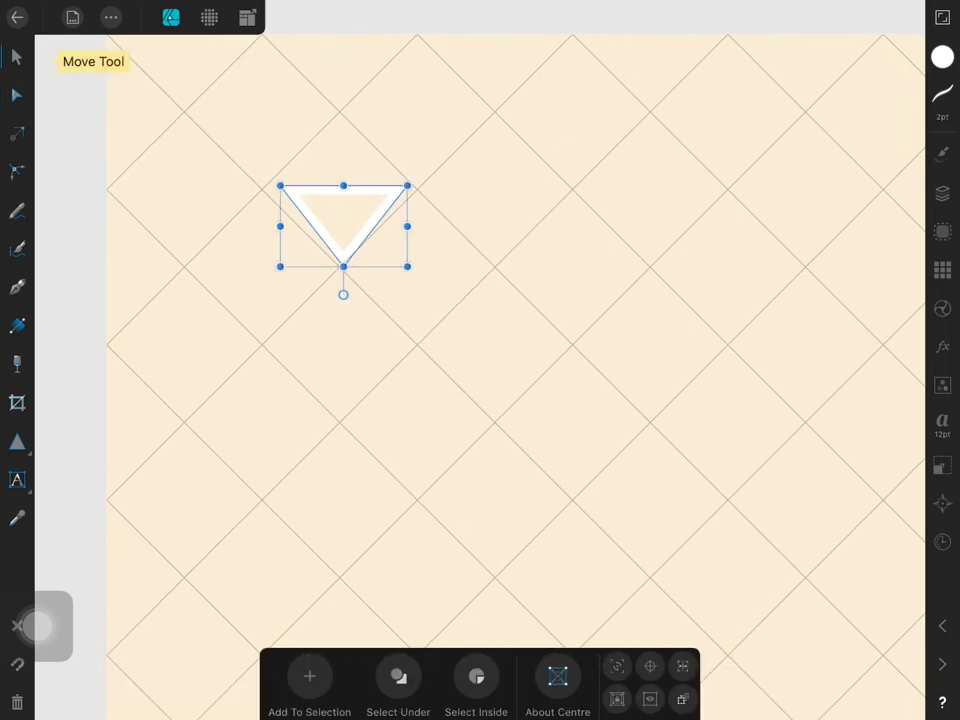
drag(343, 185, 343, 166)
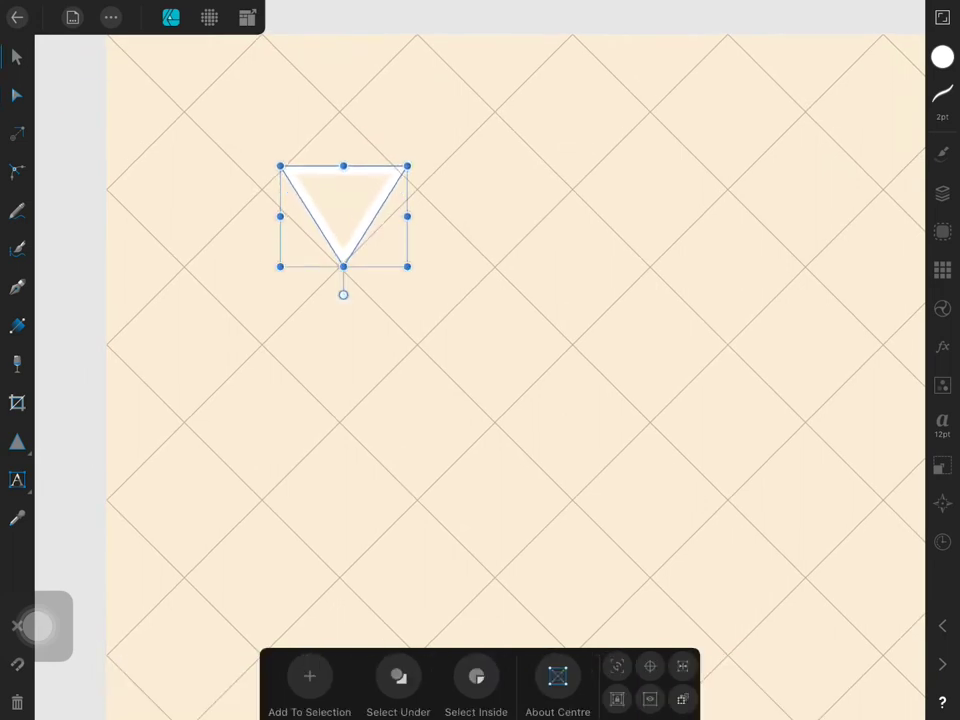
key(ctrl+z)
drag(343, 216, 338, 223)
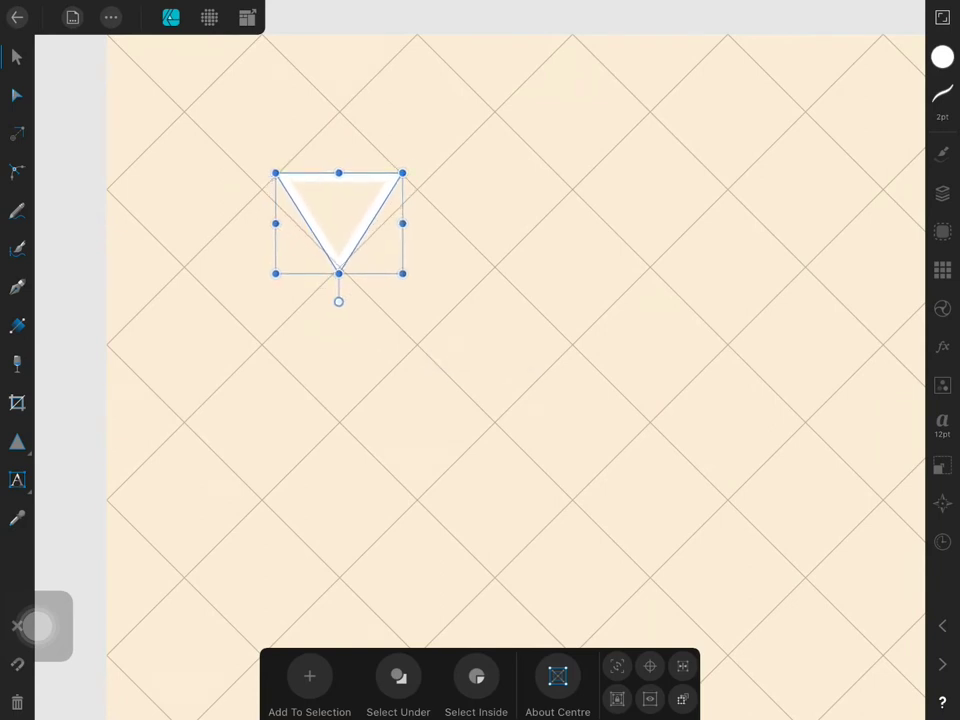
drag(402, 173, 404, 172)
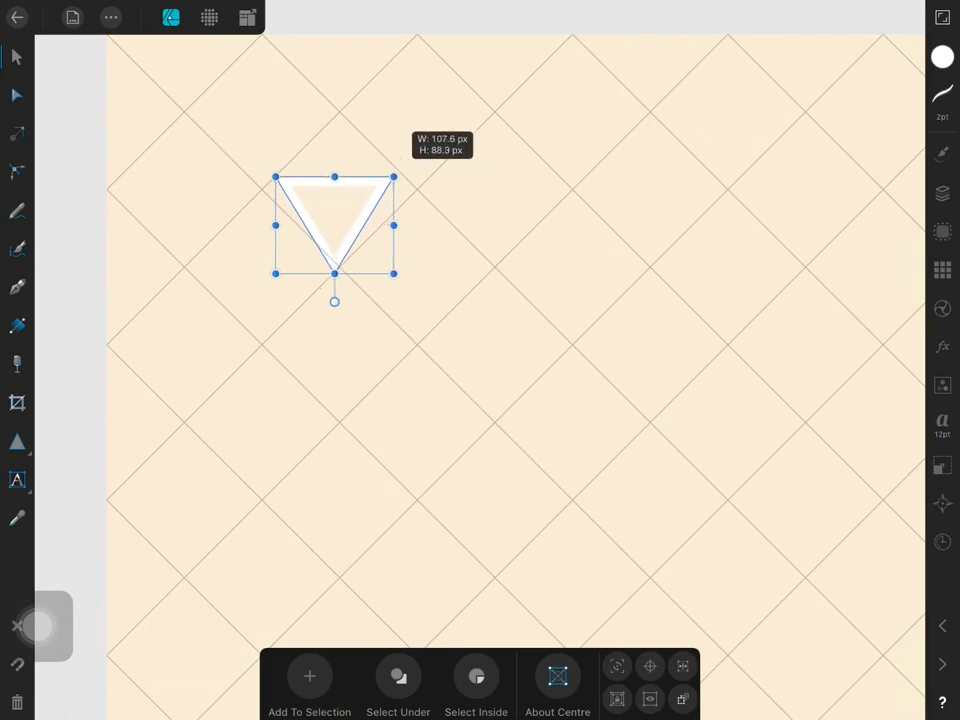
- Snap the triangle onto the grid lines and duplicate it one row below
click(250, 180)
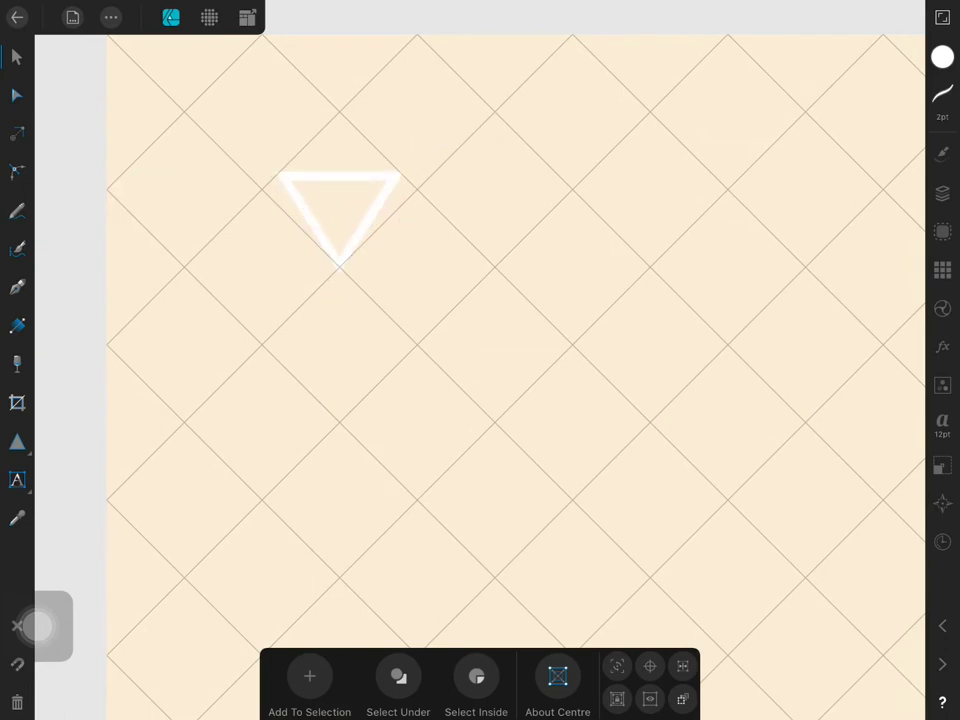
click(340, 180)
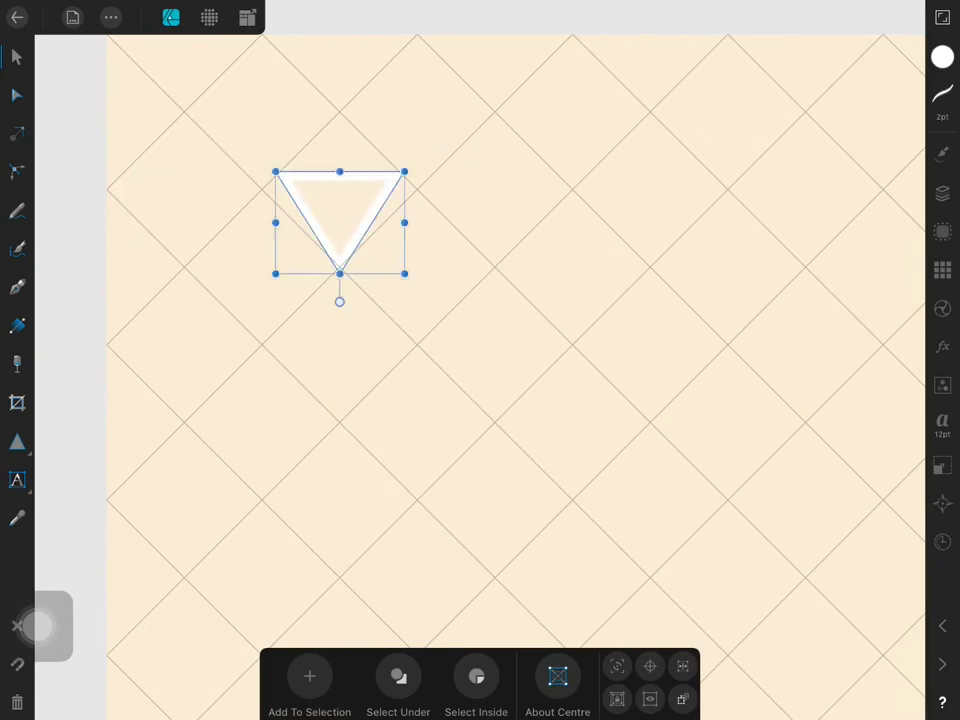
drag(340, 222, 340, 213)
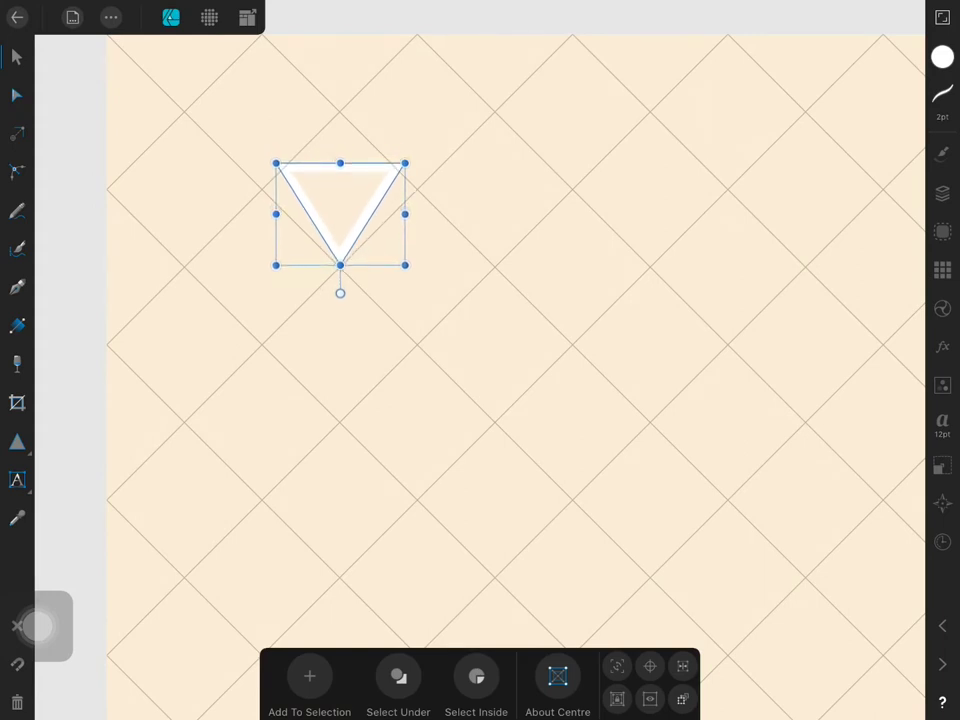
drag(340, 213, 339, 316)
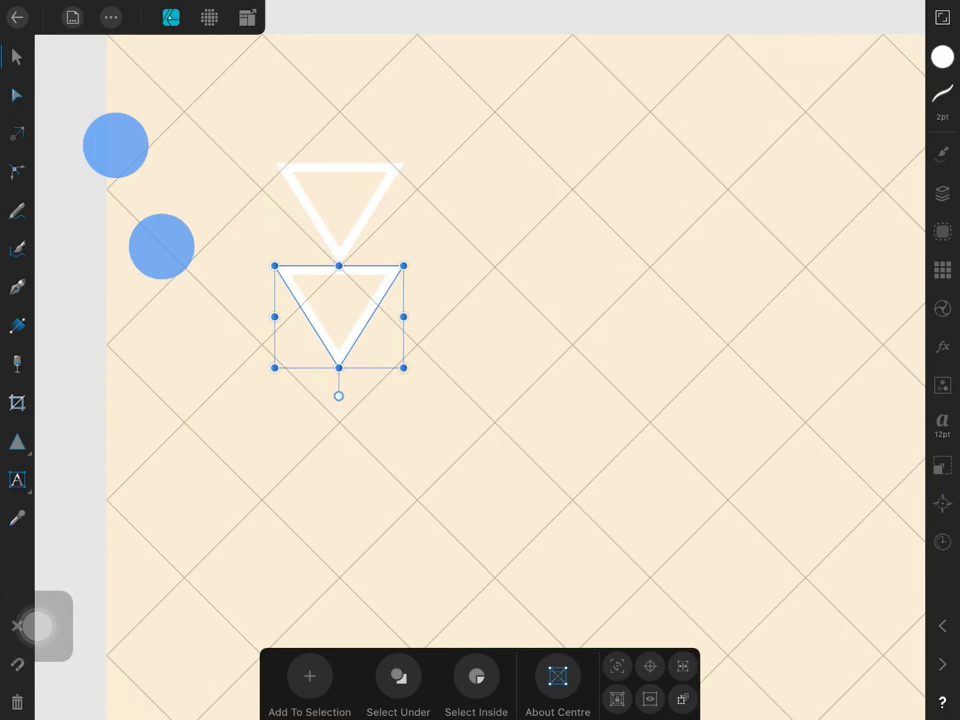
- Add another triangle copy lower down and move it up to close the gap
drag(354, 336, 347, 522)
click(345, 433)
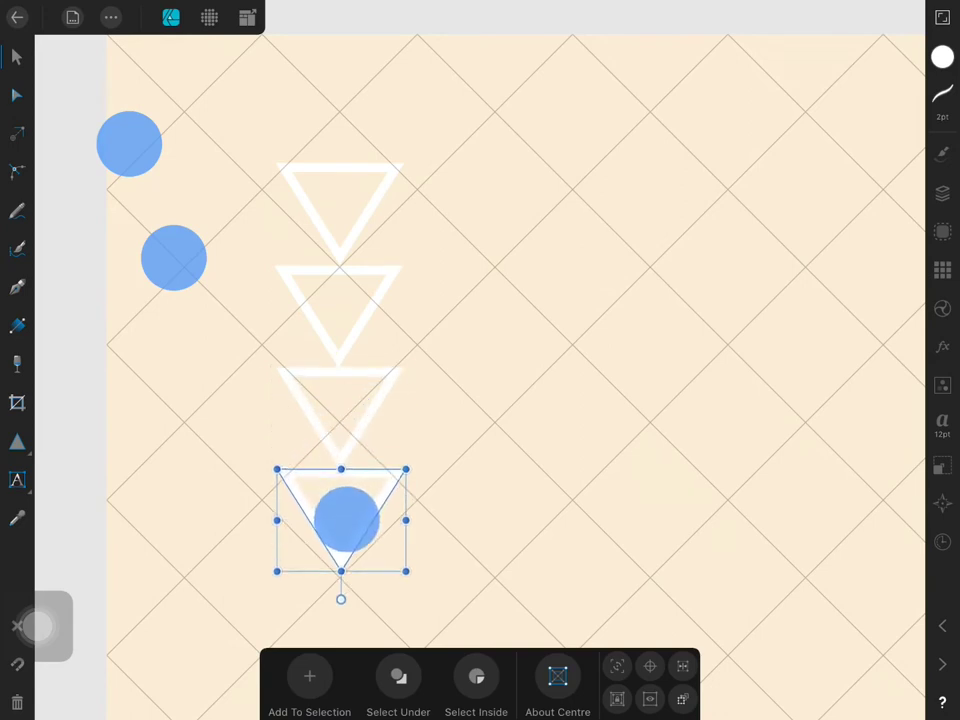
scroll(515, 380, down, 2)
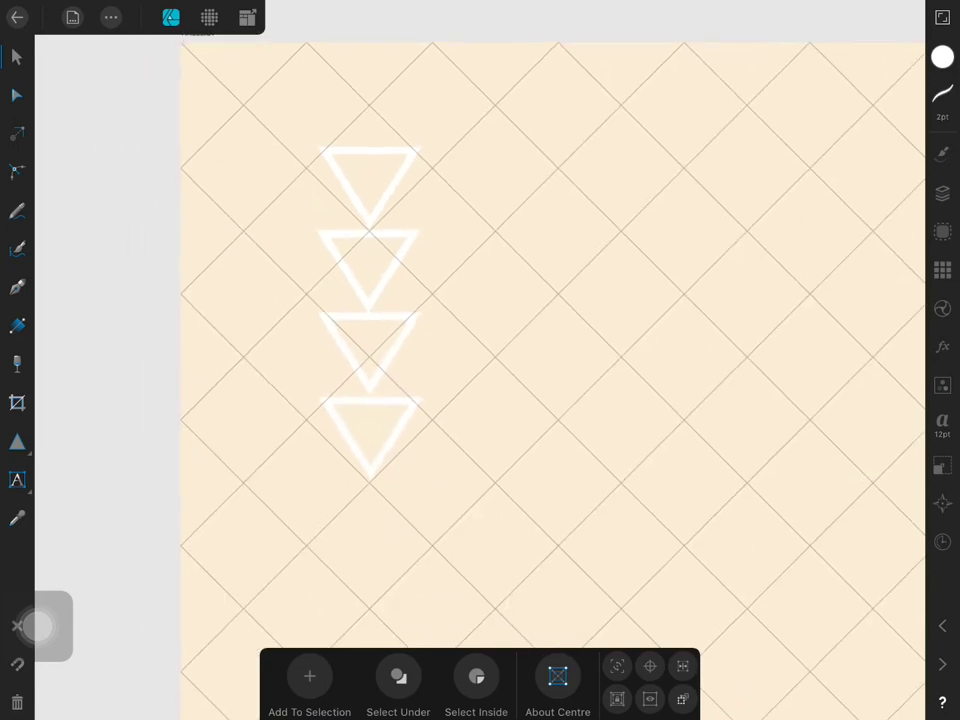
scroll(515, 380, down, 1)
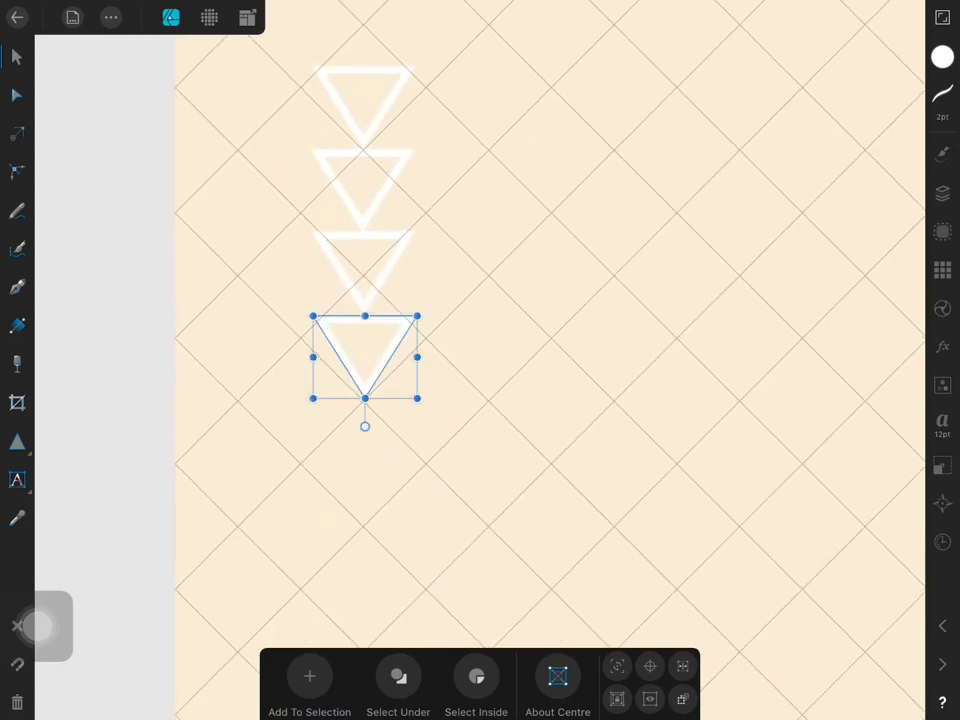
scroll(142, 183, up, 3)
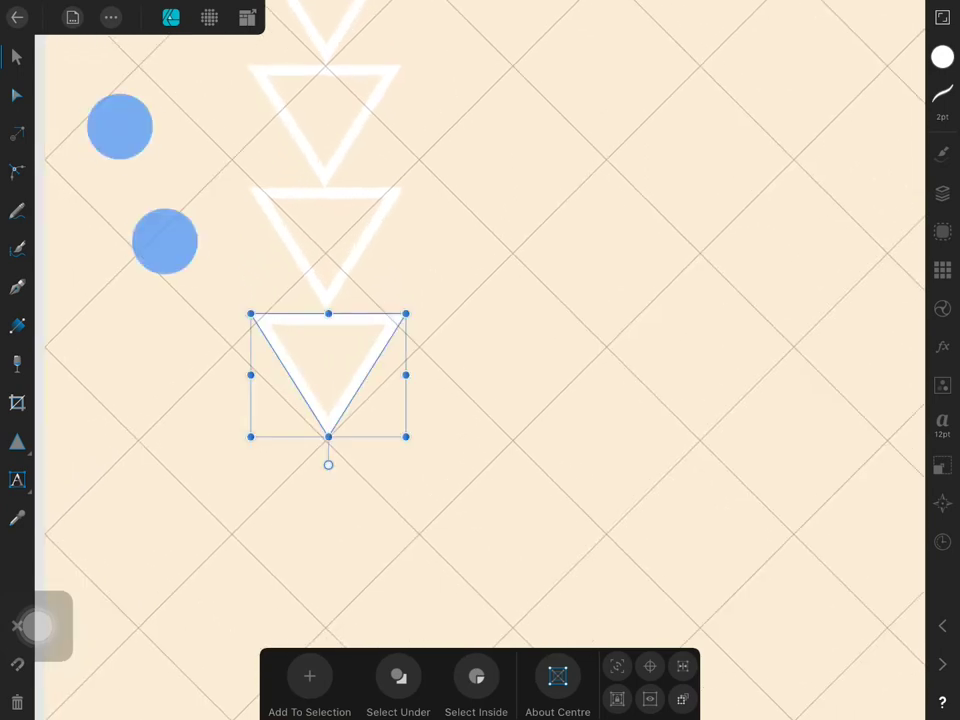
click(633, 506)
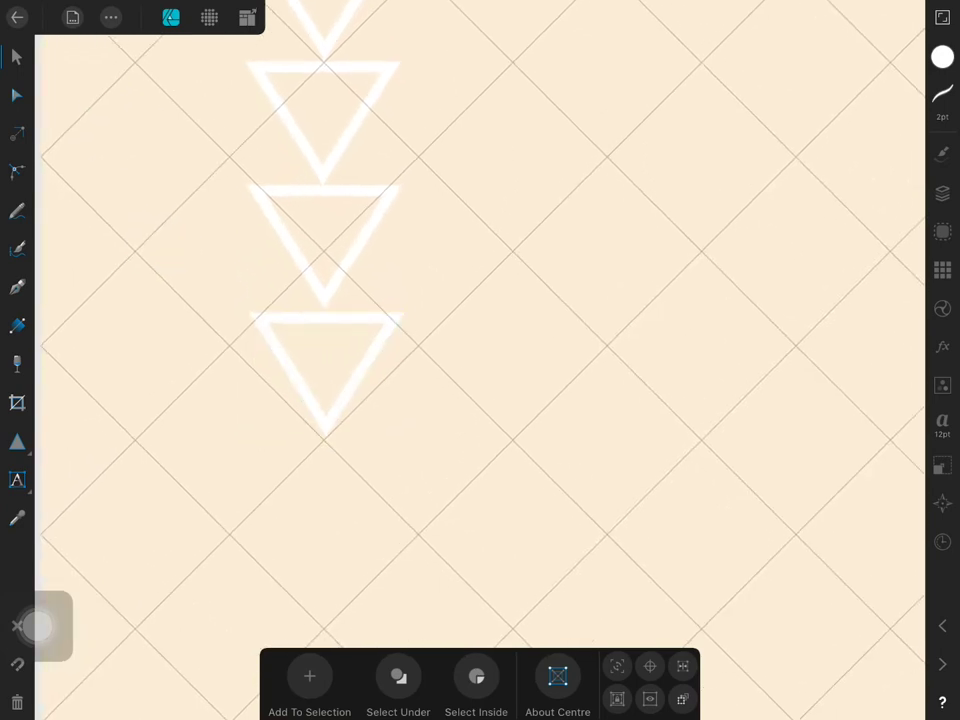
click(355, 375)
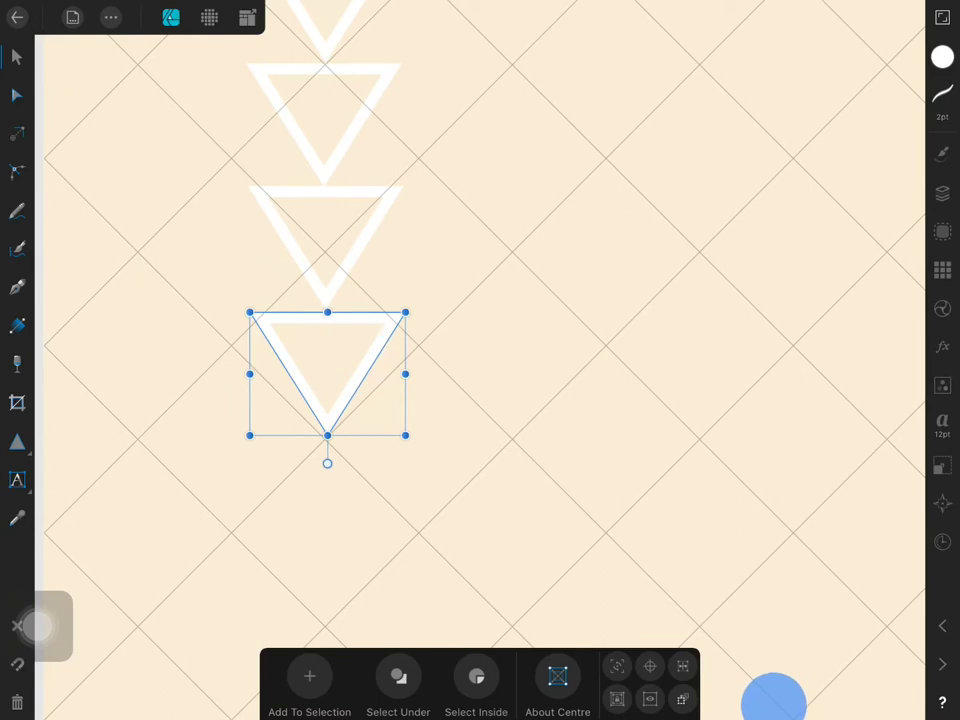
drag(327, 380, 327, 369)
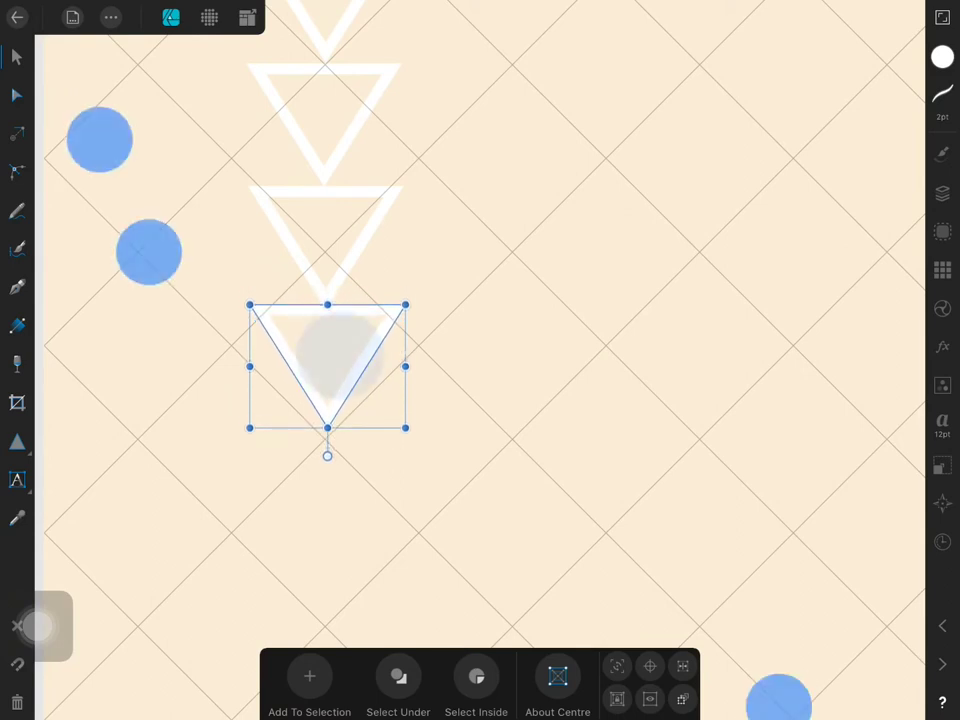
click(358, 409)
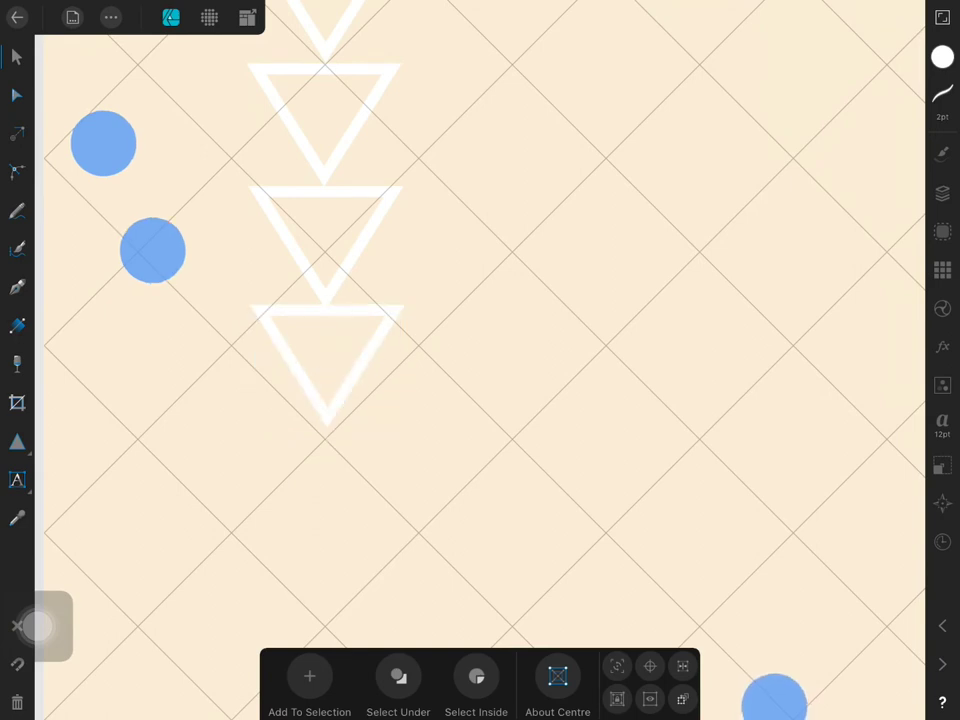
click(291, 366)
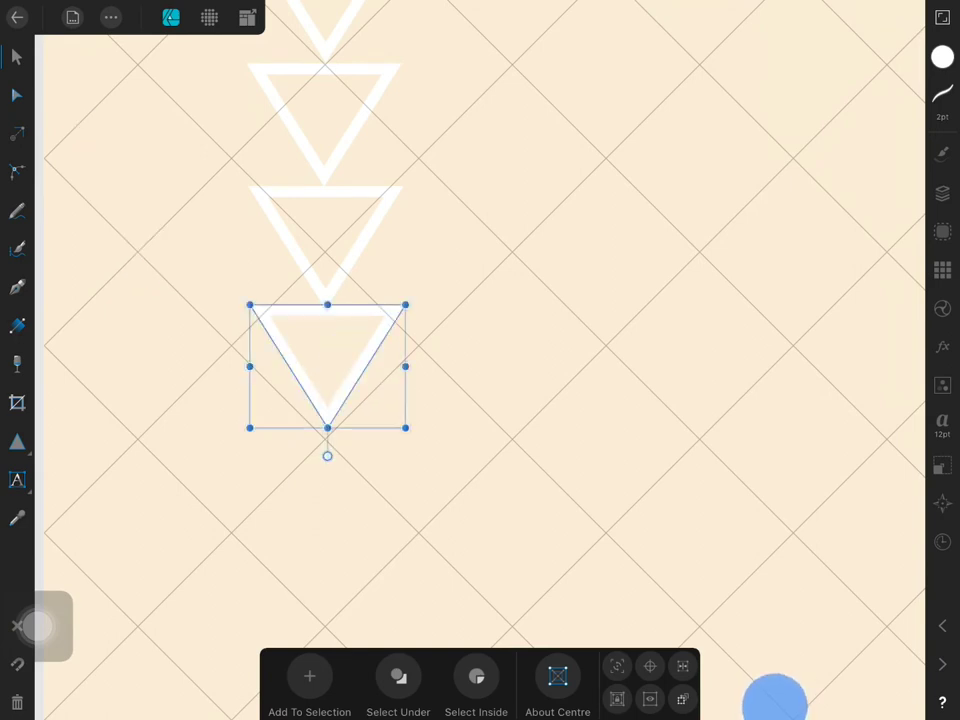
- Duplicate three more triangles down the column, then select the whole column
mouse_move(354, 354)
mouse_down()
mouse_move(354, 478)
mouse_move(330, 487)
mouse_up()
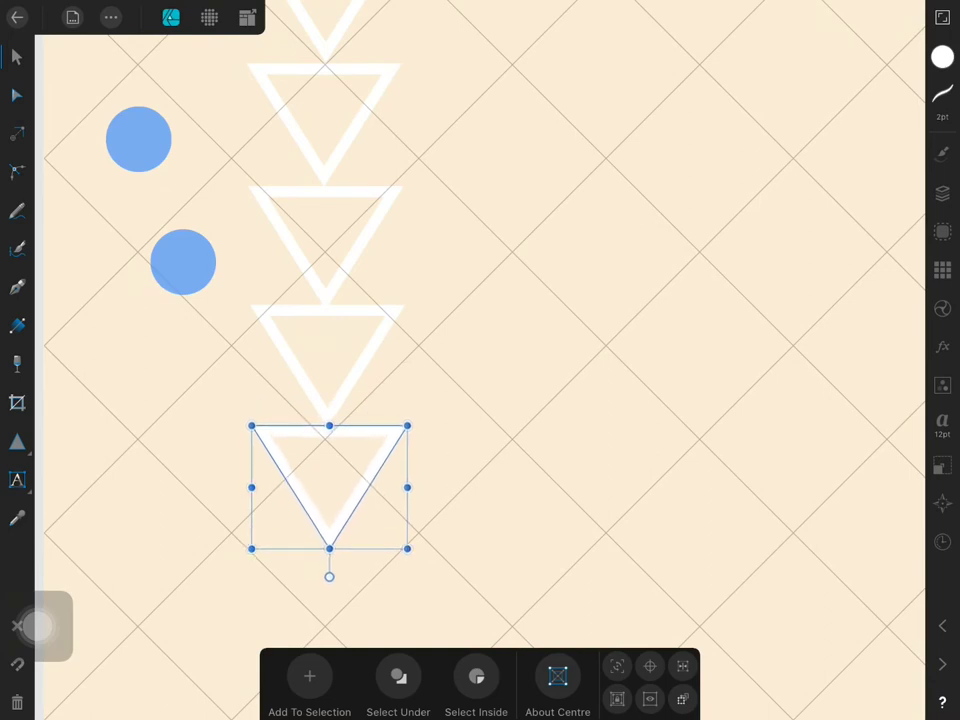
scroll(160, 200, down, 5)
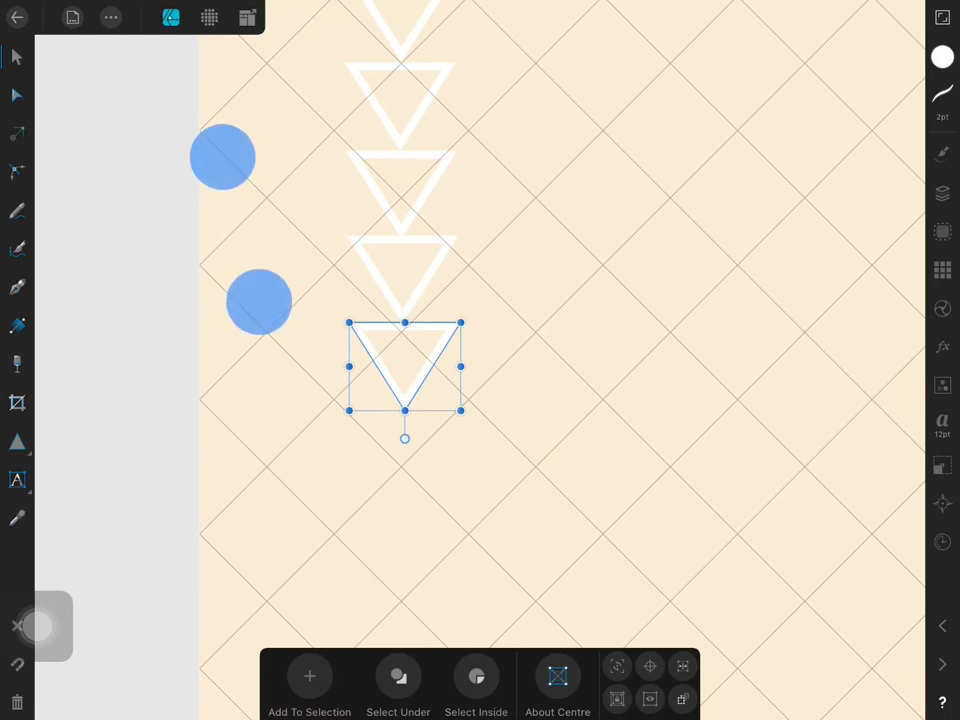
drag(411, 367, 411, 457)
scroll(242, 228, down, 3)
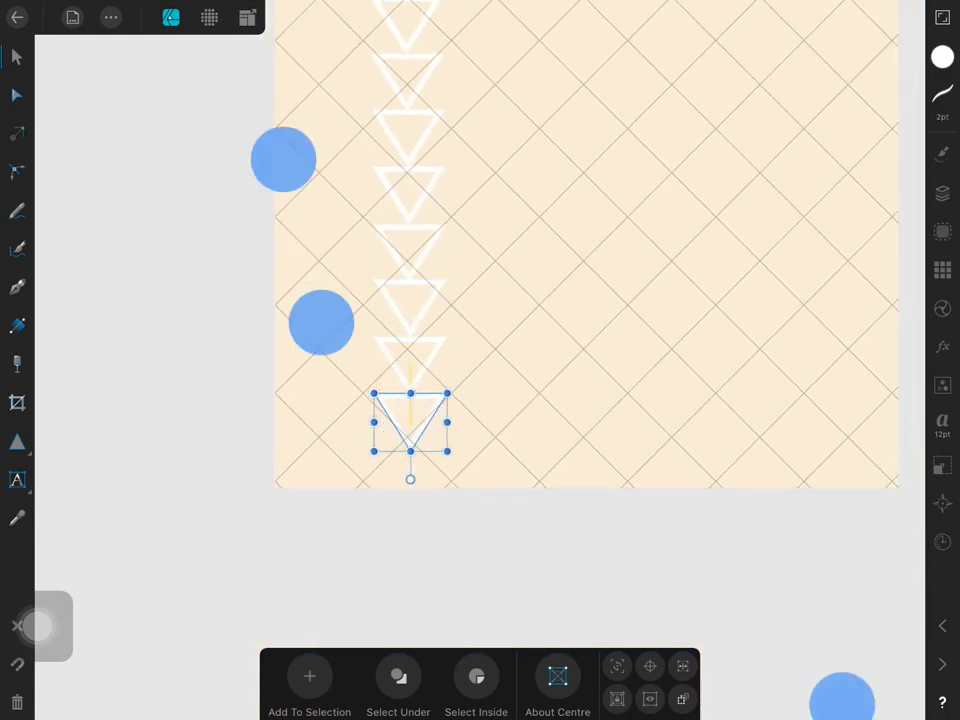
drag(409, 421, 418, 476)
scroll(530, 310, down, 3)
scroll(530, 310, up, 5)
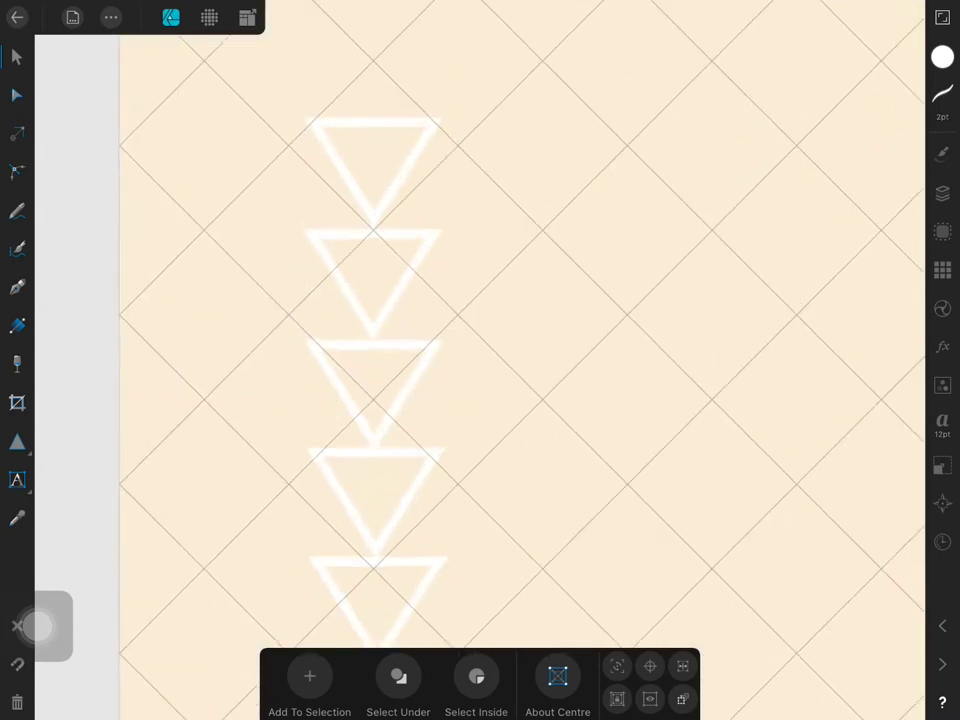
scroll(530, 310, down, 5)
mouse_move(362, 40)
mouse_down()
mouse_move(394, 125)
mouse_move(446, 452)
mouse_up()
- Select the triangle column and Expand Stroke to turn outlines into filled shapes
click(209, 273)
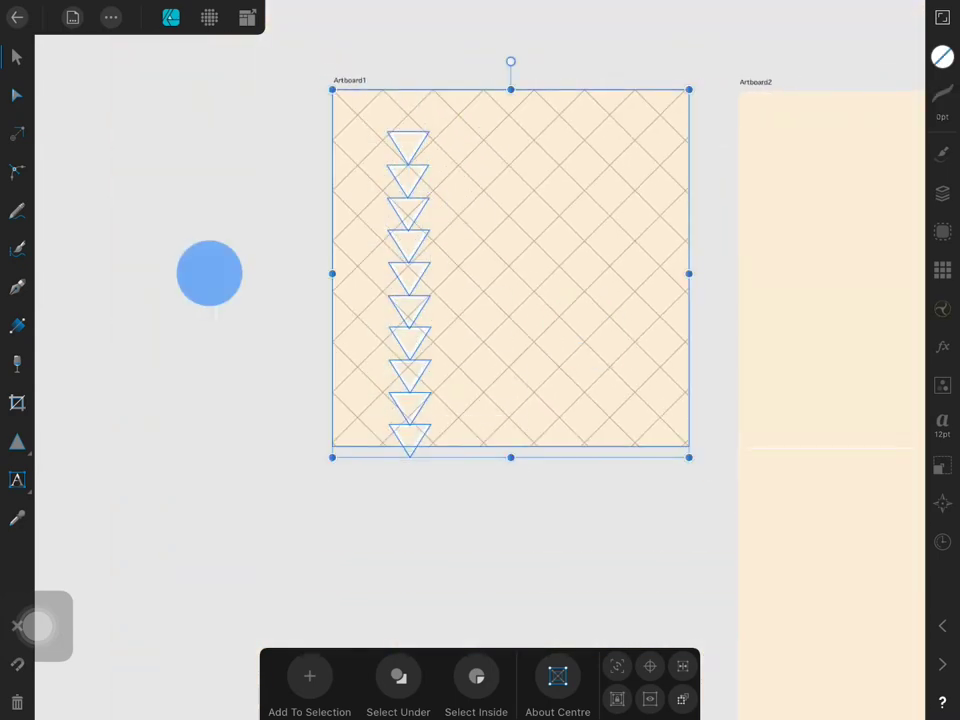
click(517, 278)
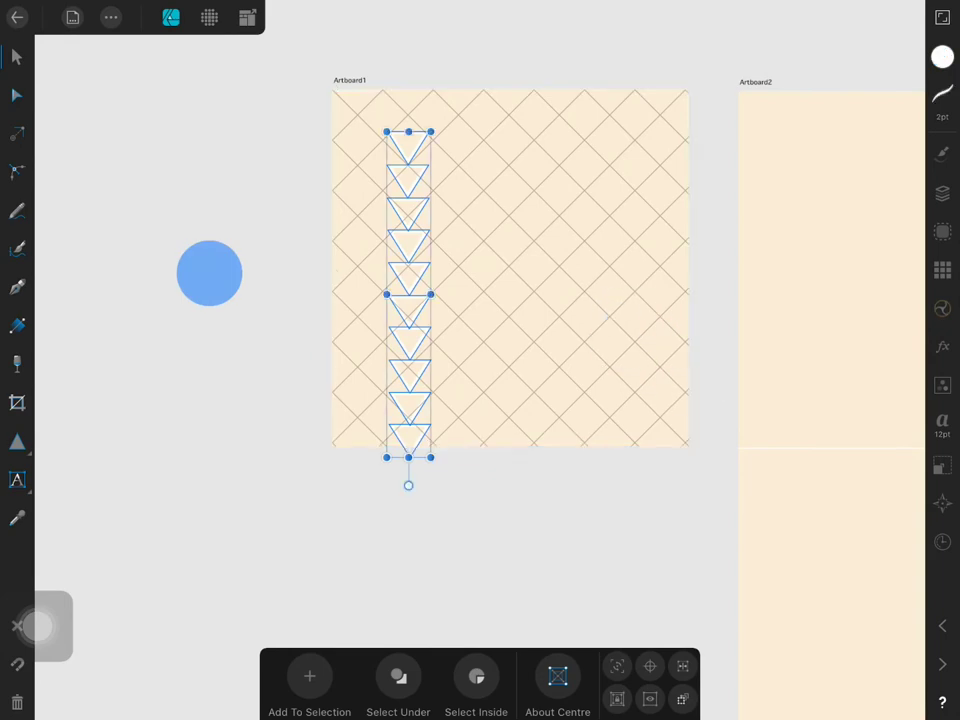
click(111, 17)
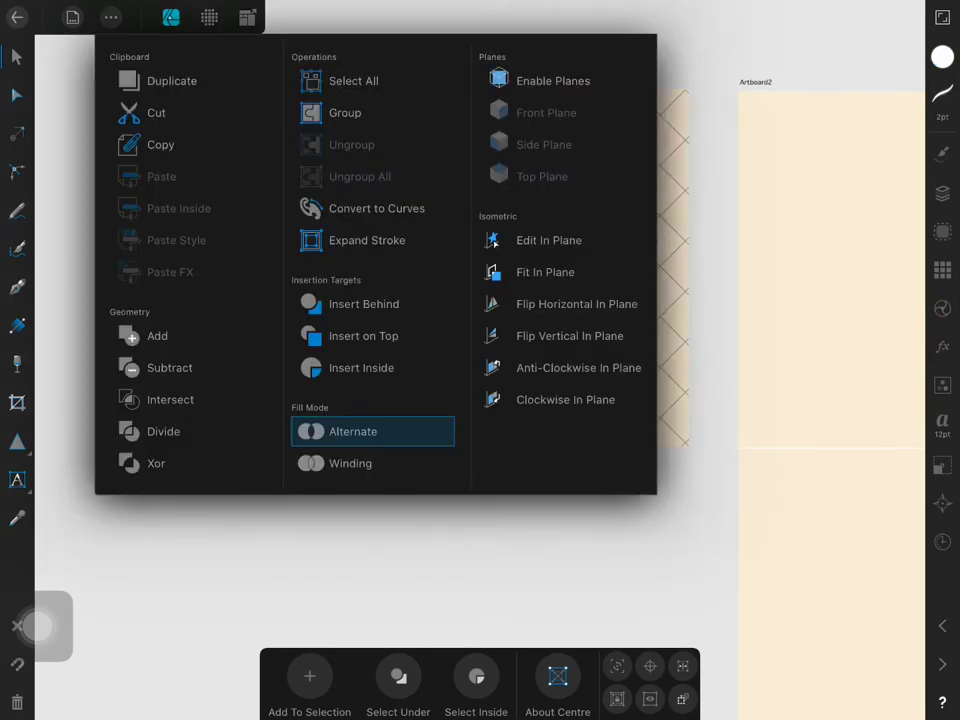
click(367, 240)
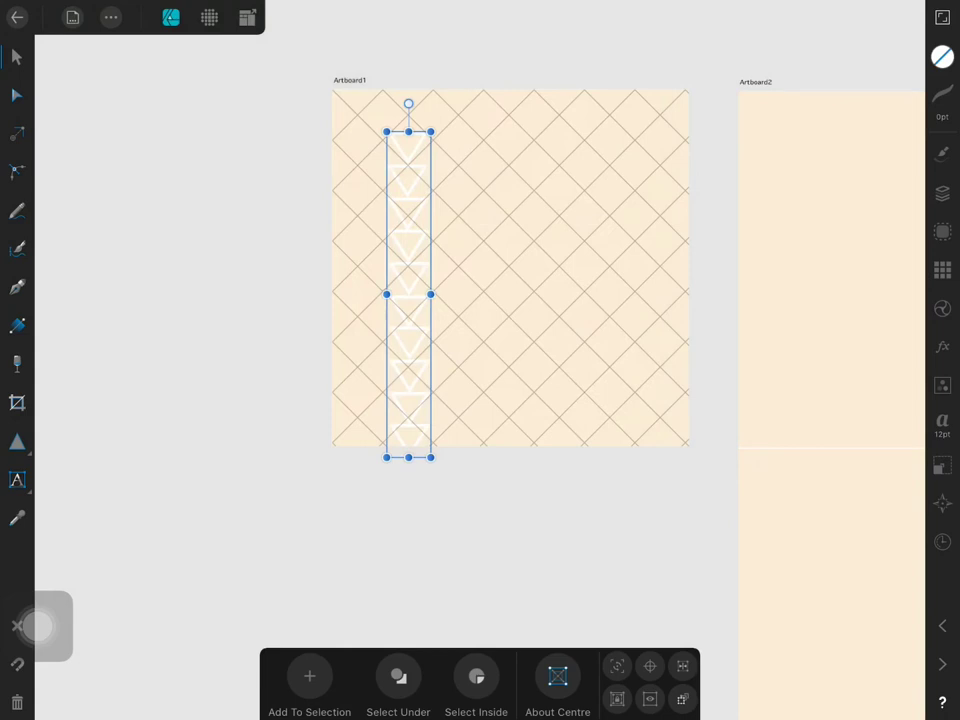
- Shift the column up and left so it straddles Artboard1's left edge
drag(408, 294, 408, 242)
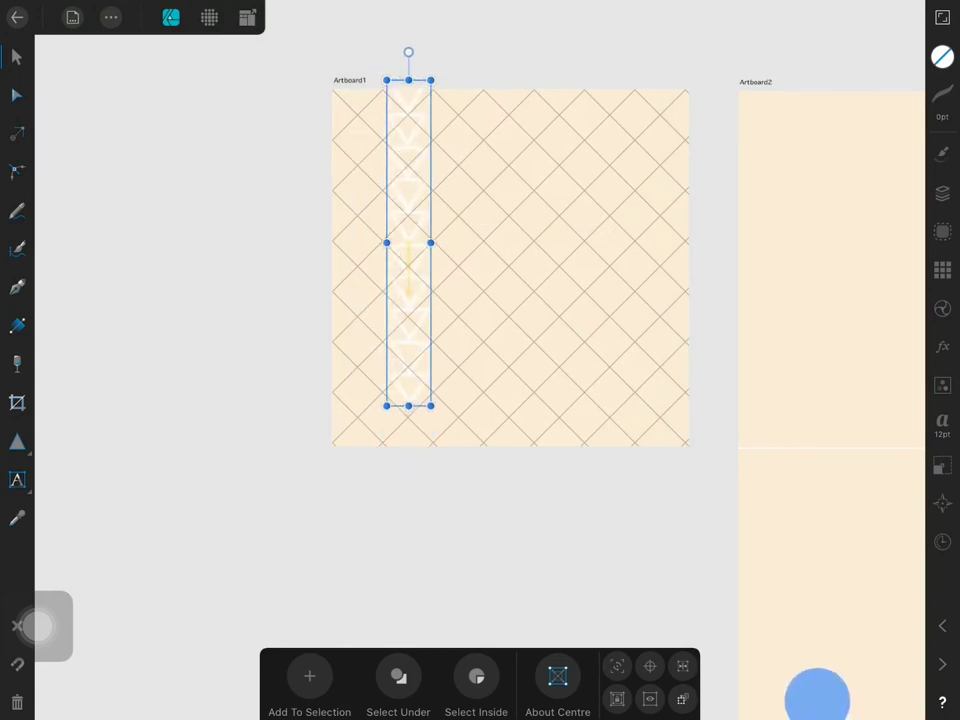
mouse_move(408, 260)
mouse_down()
mouse_move(383, 286)
mouse_move(397, 287)
mouse_move(336, 286)
mouse_up()
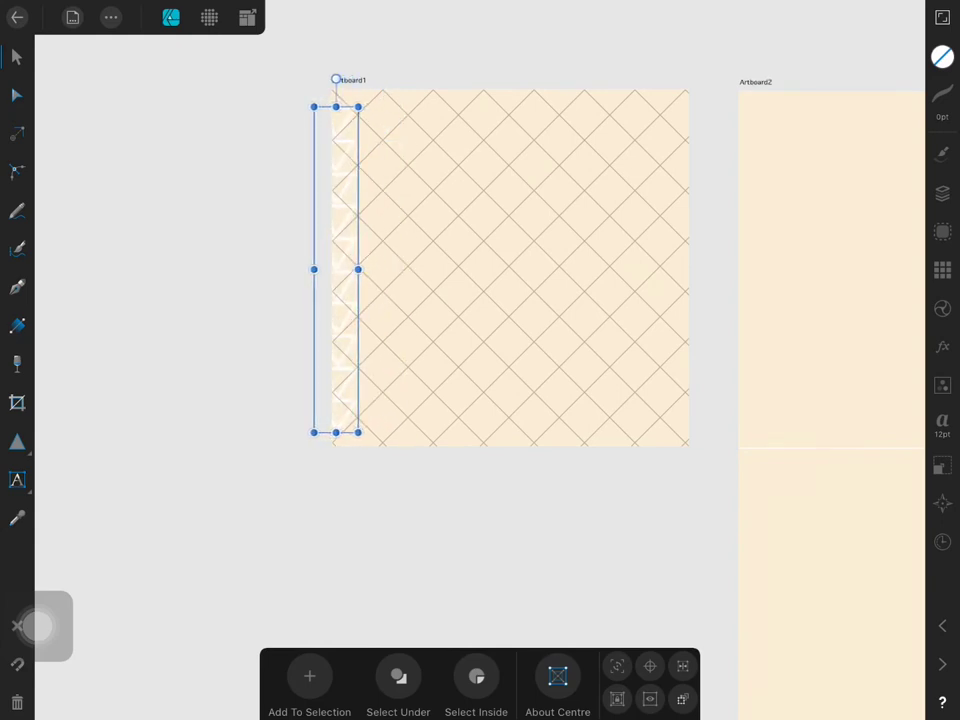
mouse_move(336, 306)
mouse_down()
mouse_move(313, 306)
mouse_move(334, 306)
mouse_up()
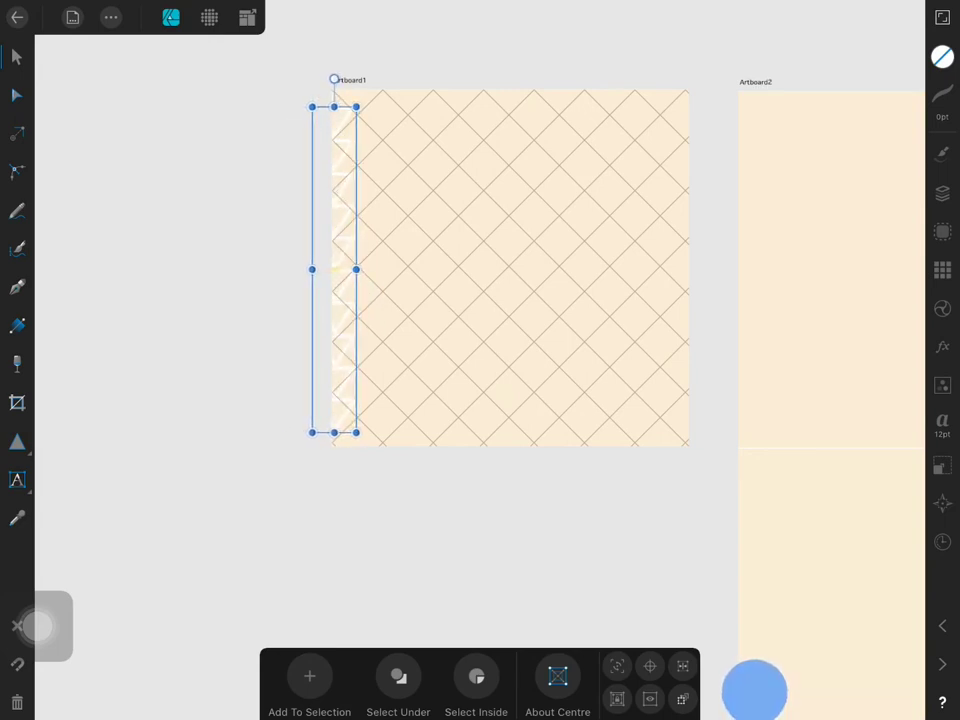
- Toggle Show Grid off under Document > Grid and open the Layers panel
click(72, 17)
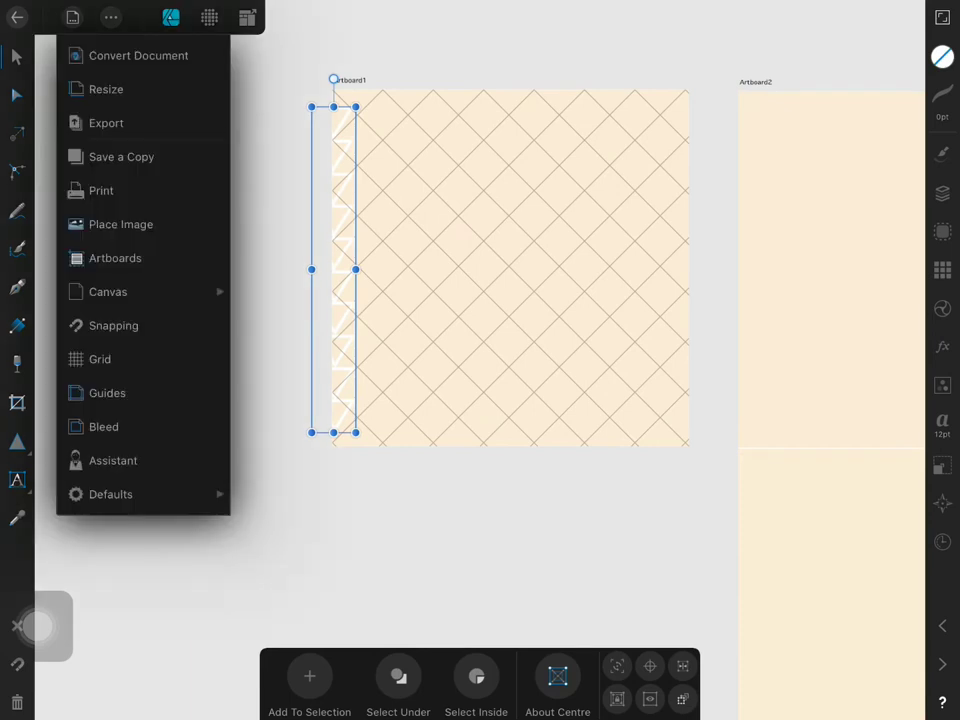
click(100, 359)
click(223, 677)
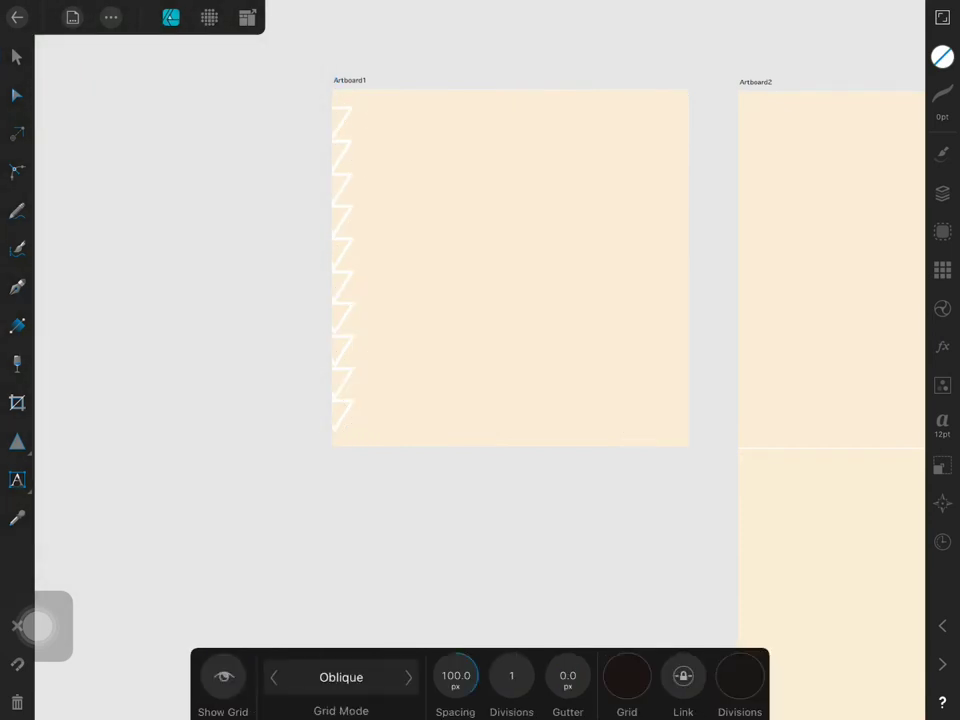
click(110, 17)
click(110, 17)
click(942, 193)
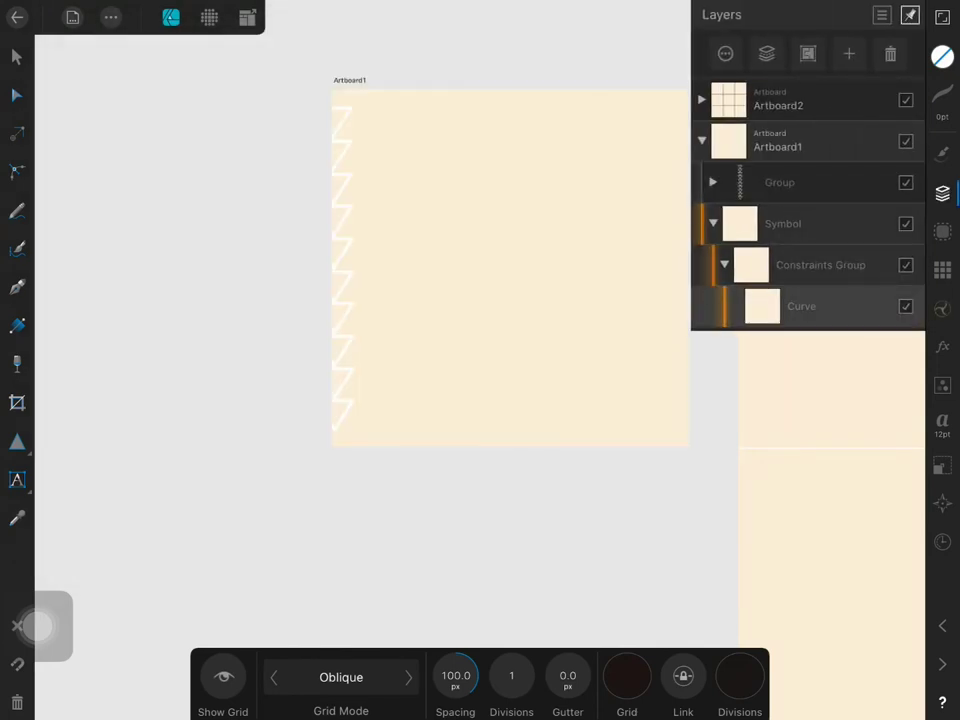
- Fill the background Curve layer with the light sky blue swatch instead of cream
click(942, 56)
click(828, 493)
click(792, 493)
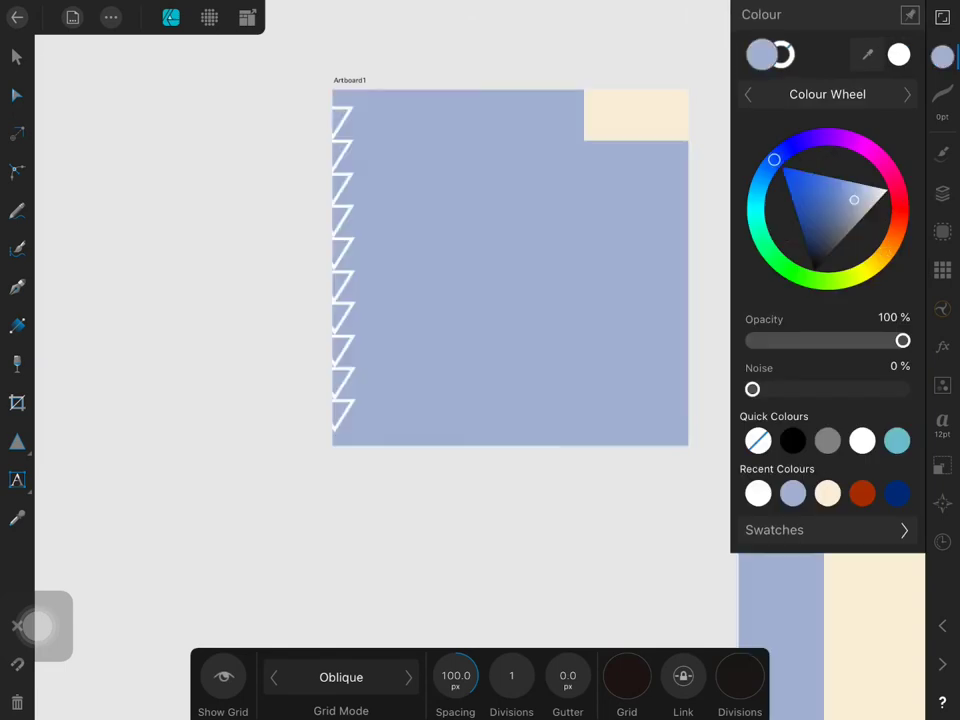
click(828, 530)
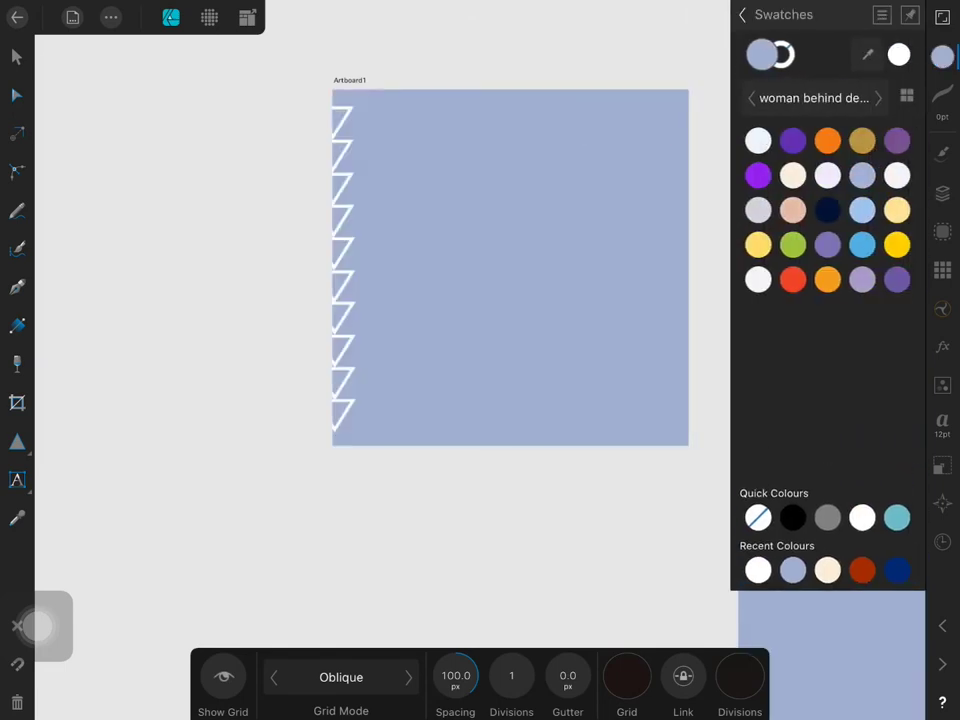
click(827, 175)
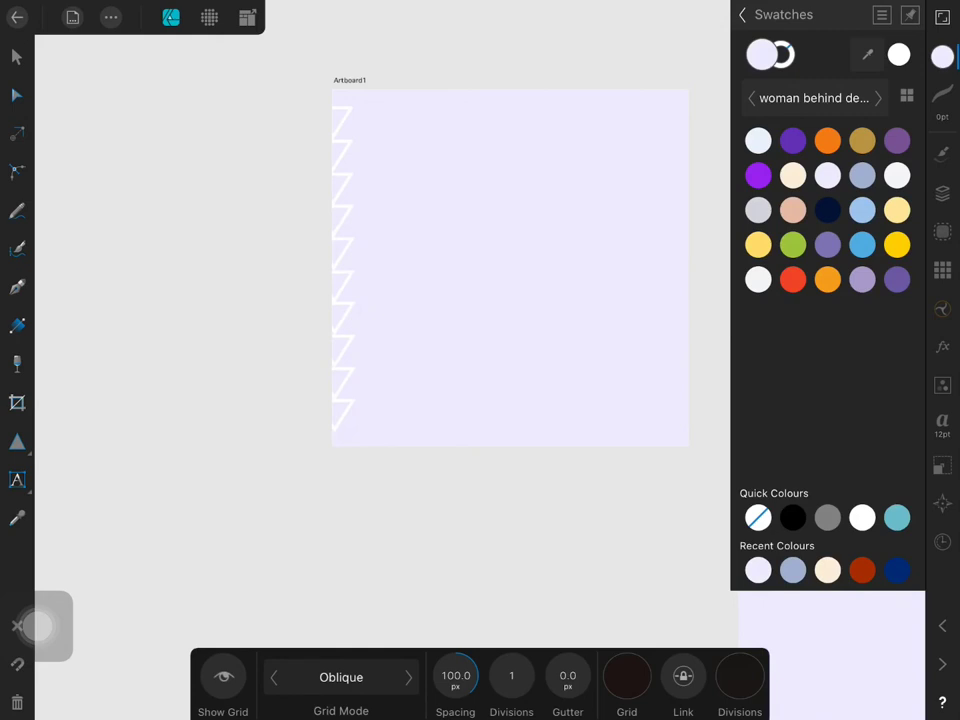
click(862, 210)
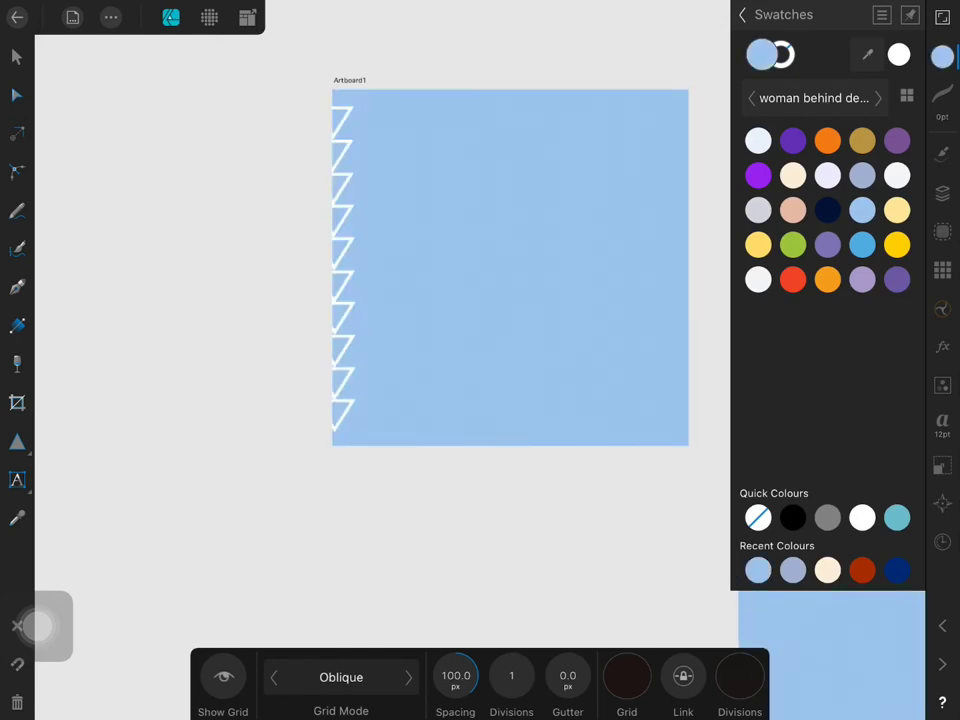
click(942, 56)
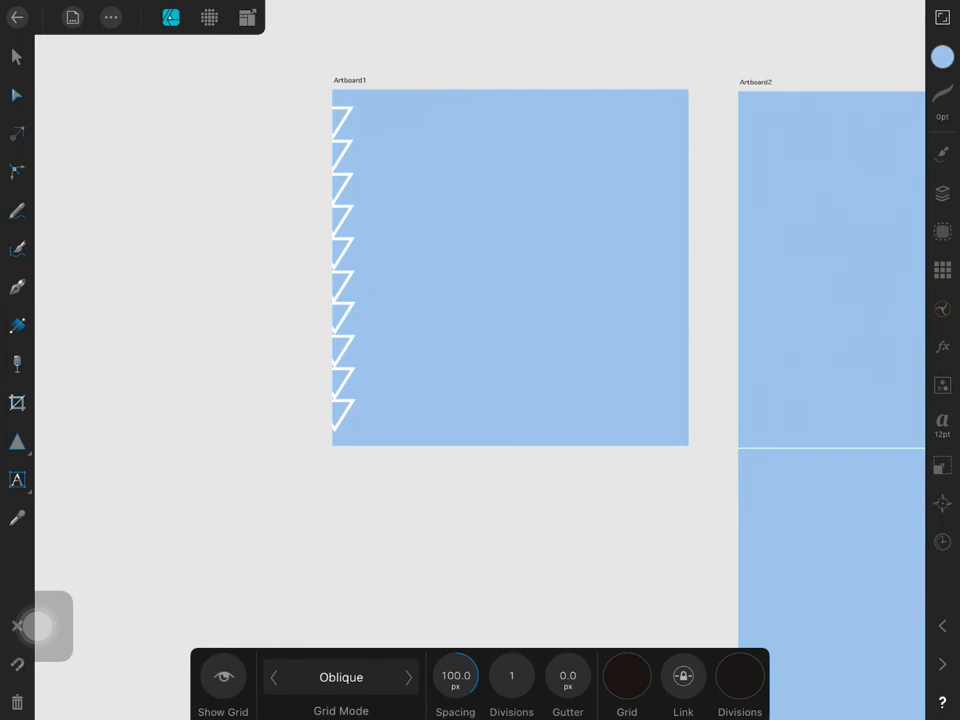
- Lock the blue background Curve layer through its Layer Options
key(v)
click(942, 193)
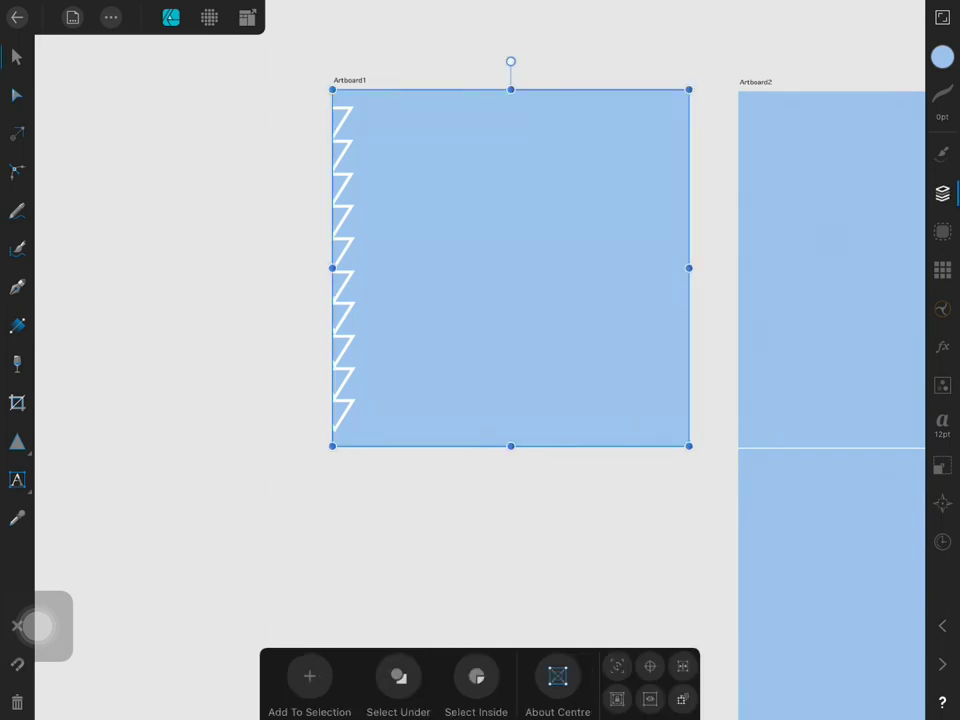
click(724, 51)
click(807, 224)
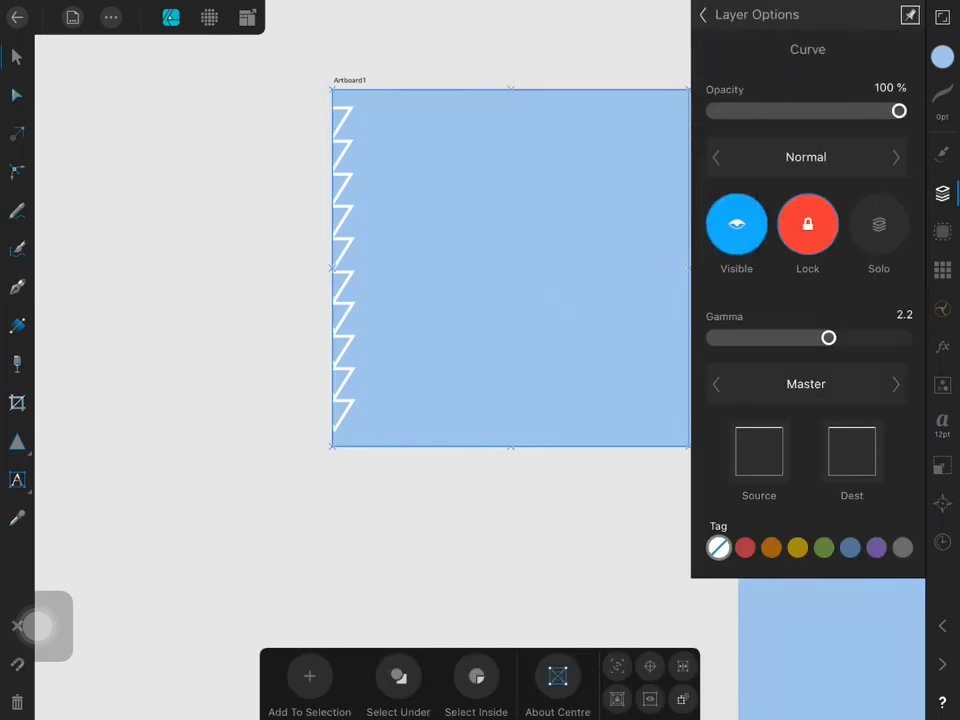
click(703, 14)
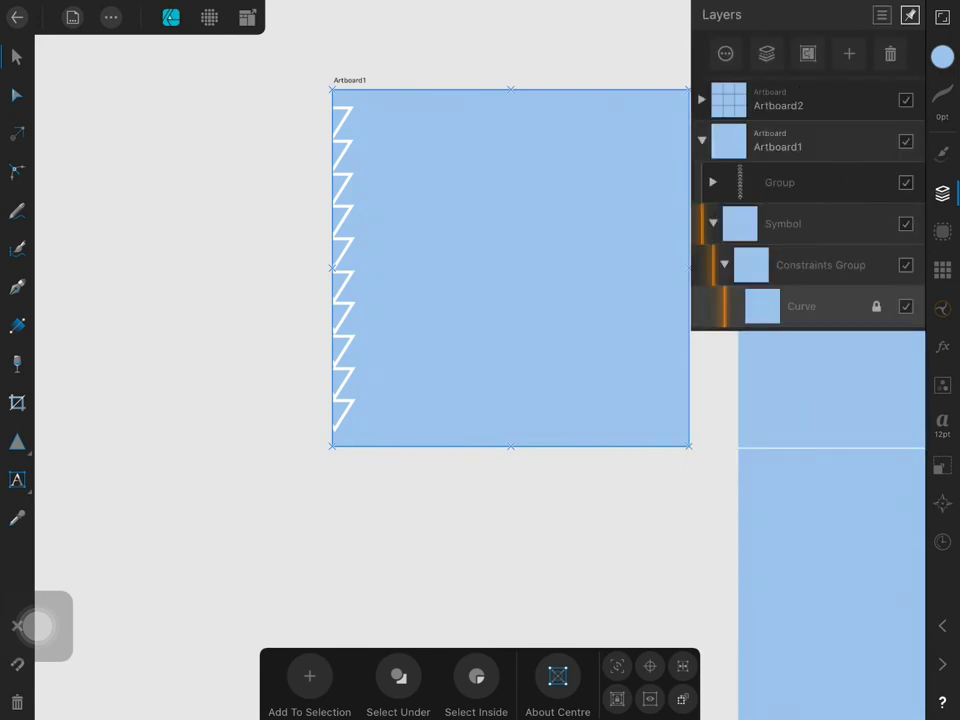
- Drag the triangle Group layer into Constraints Group inside the Symbol
click(820, 265)
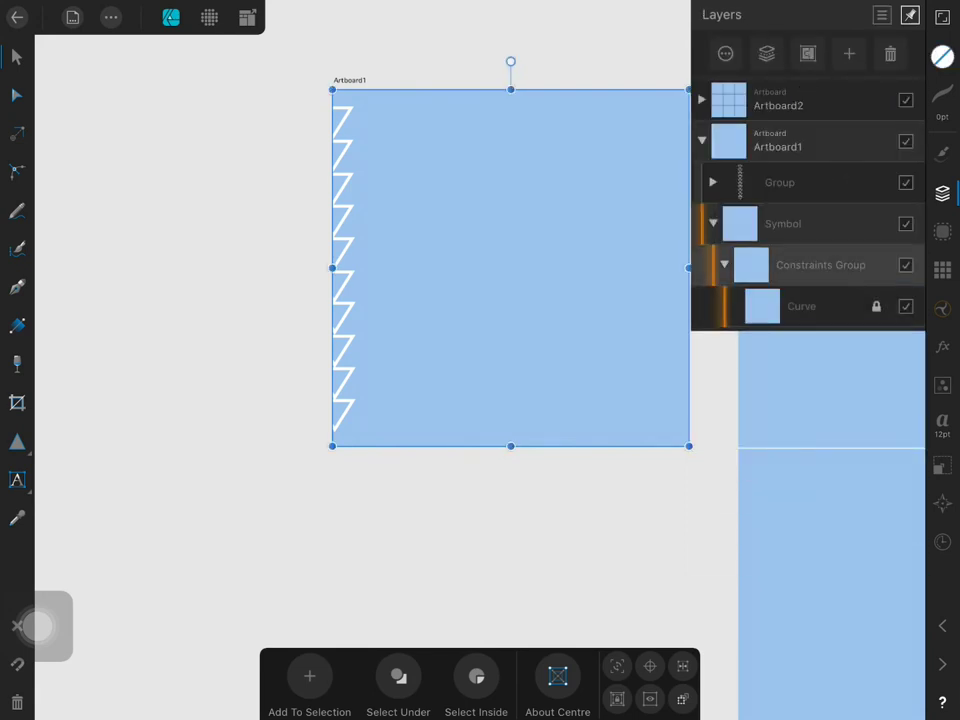
click(724, 265)
click(724, 265)
click(780, 182)
drag(740, 182, 756, 290)
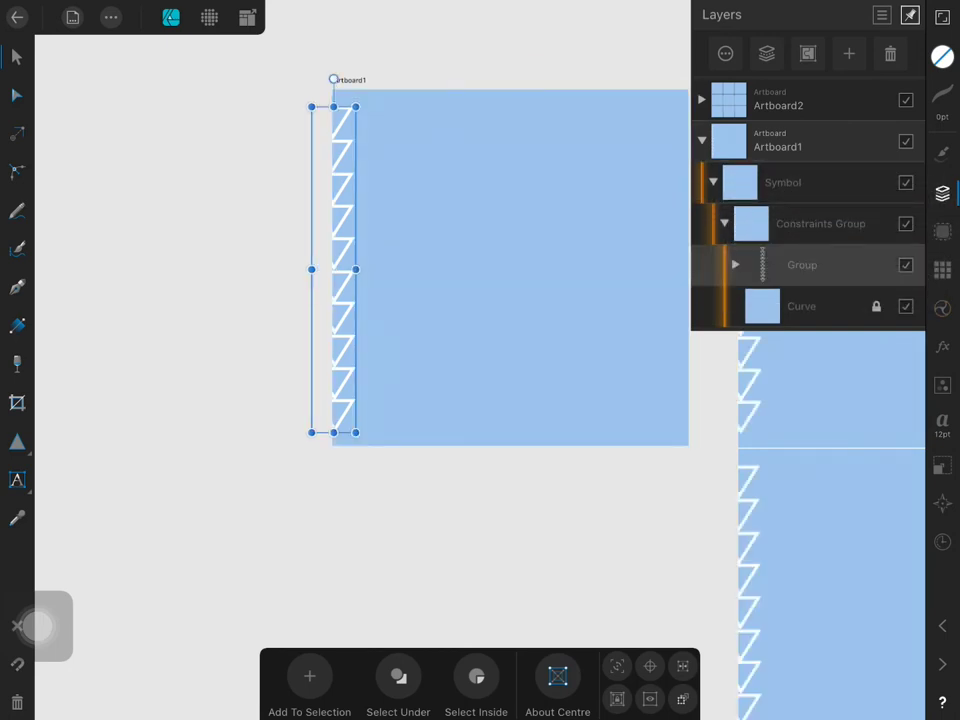
- Duplicate the triangle strip and offset the copy by +1000 px on X
click(942, 193)
click(110, 17)
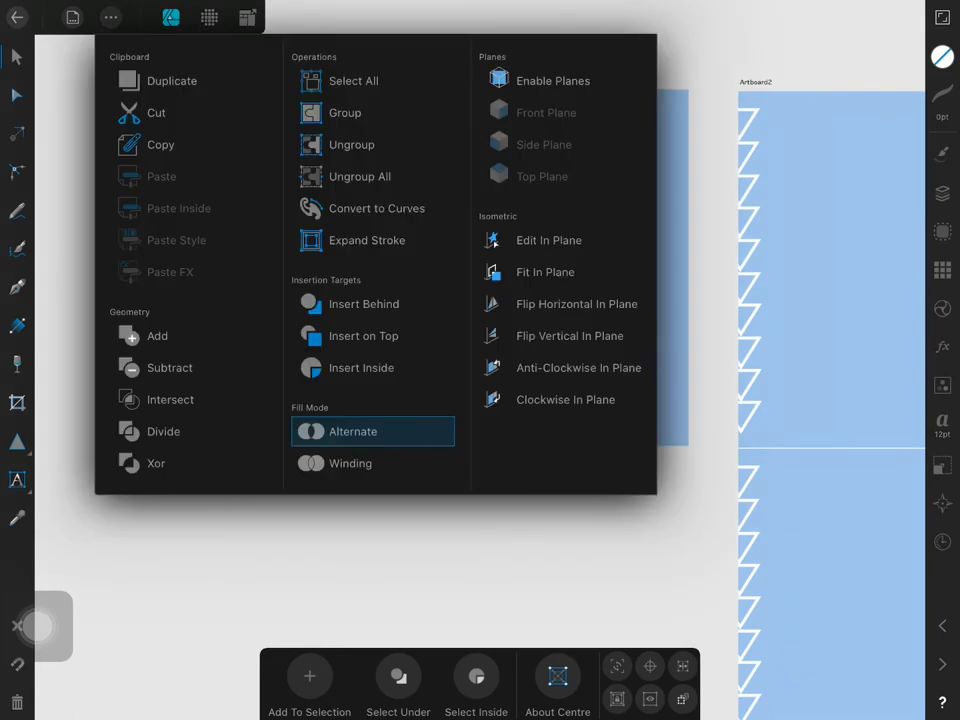
click(172, 81)
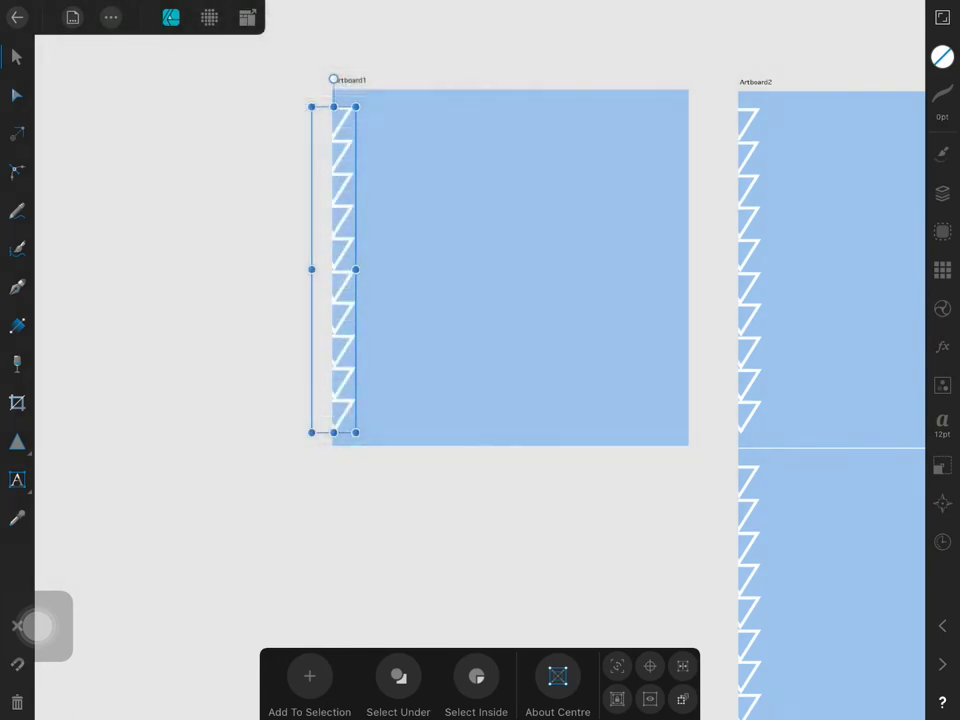
click(942, 465)
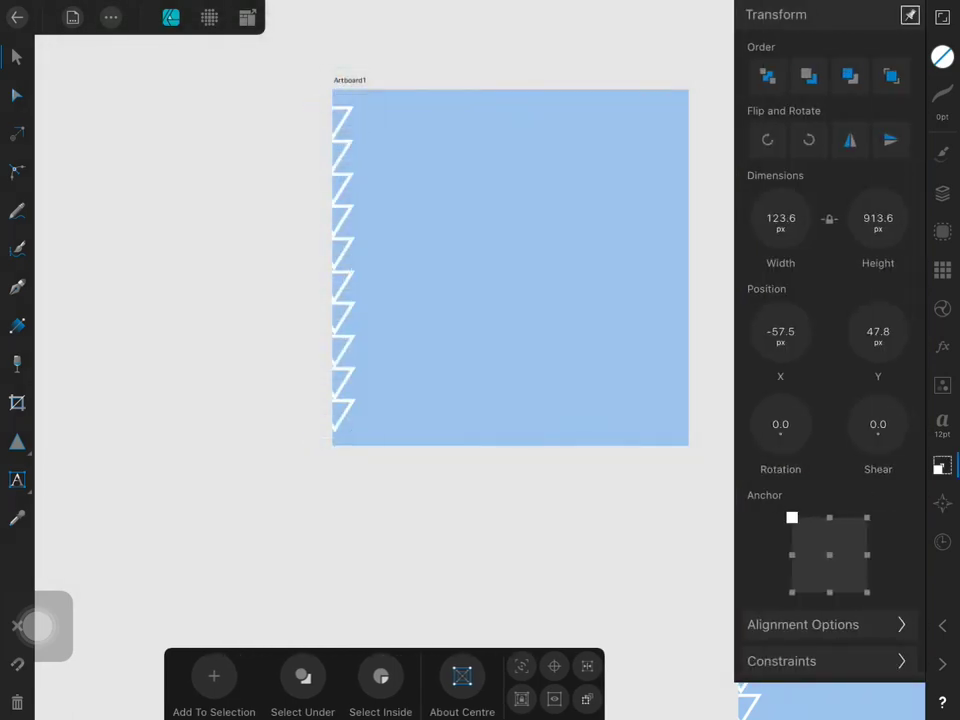
click(780, 331)
text(+)
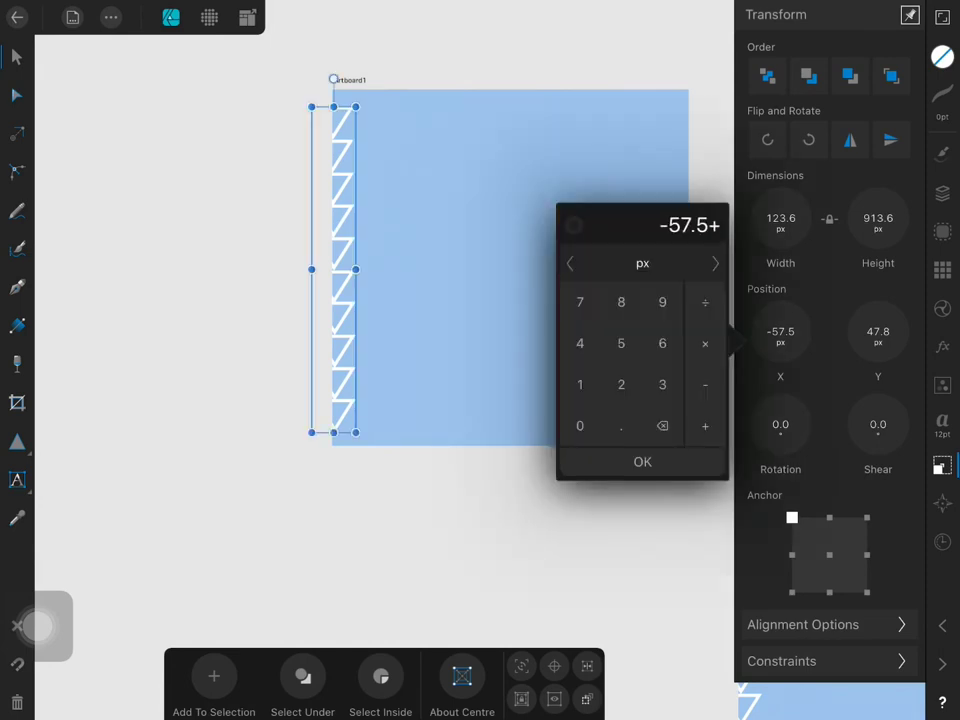
text(1000)
click(642, 461)
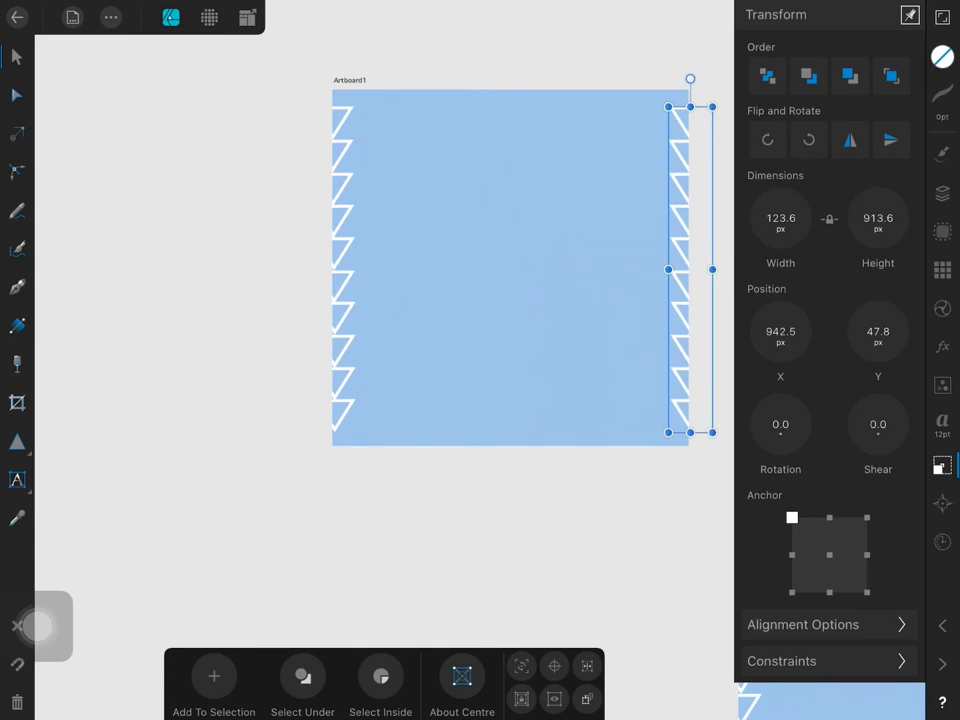
click(942, 465)
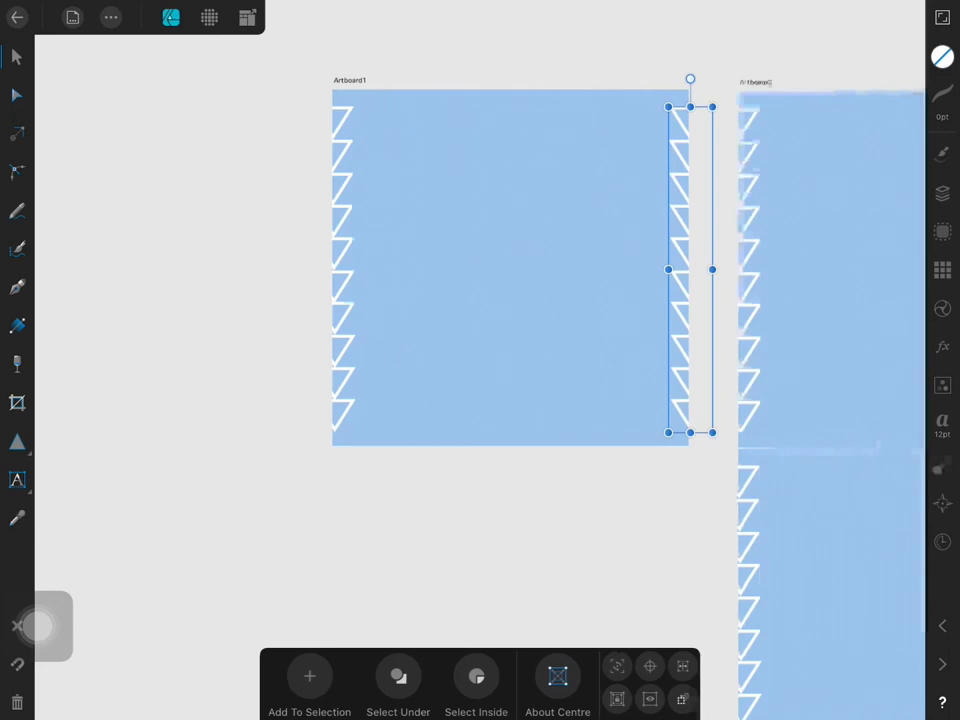
- Nest the strip copy inside Constraints Group, then select Artboard1
click(942, 193)
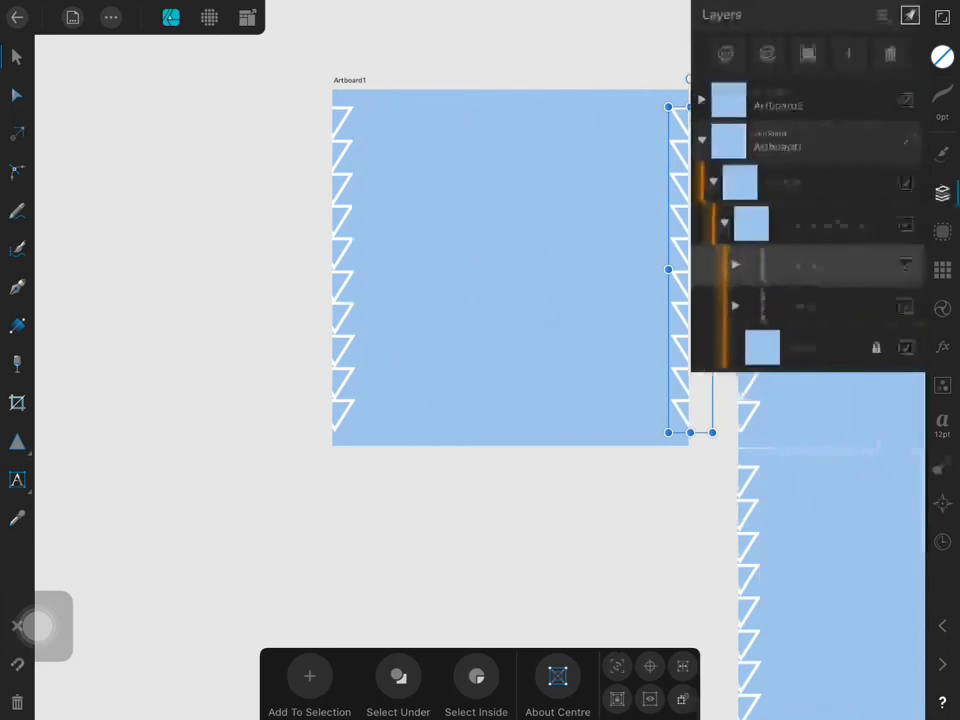
drag(678, 270, 322, 270)
click(942, 193)
click(200, 550)
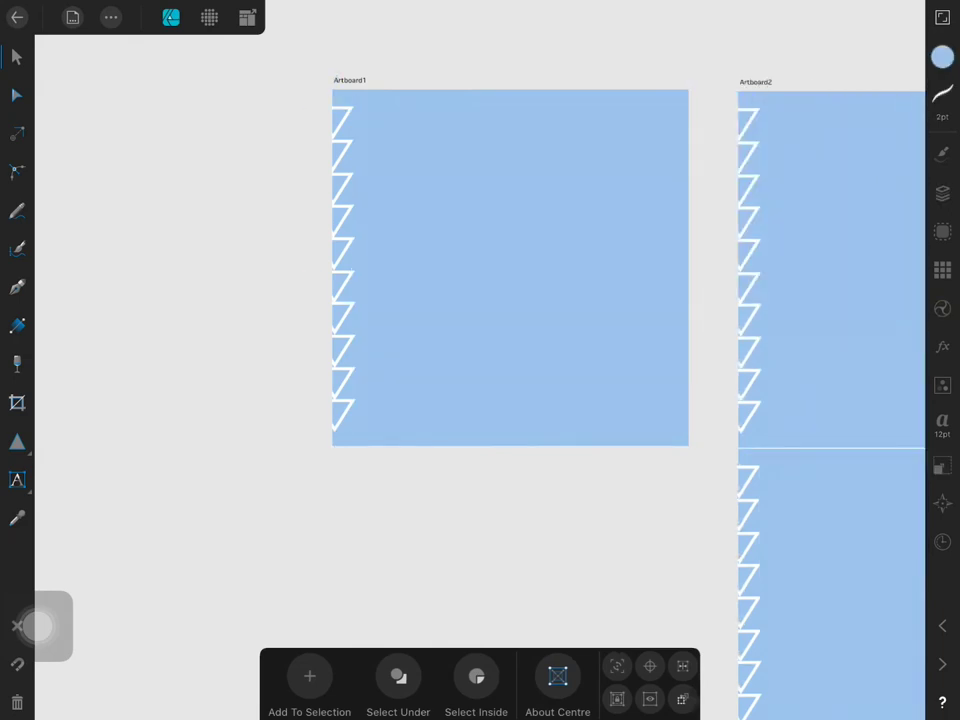
click(383, 201)
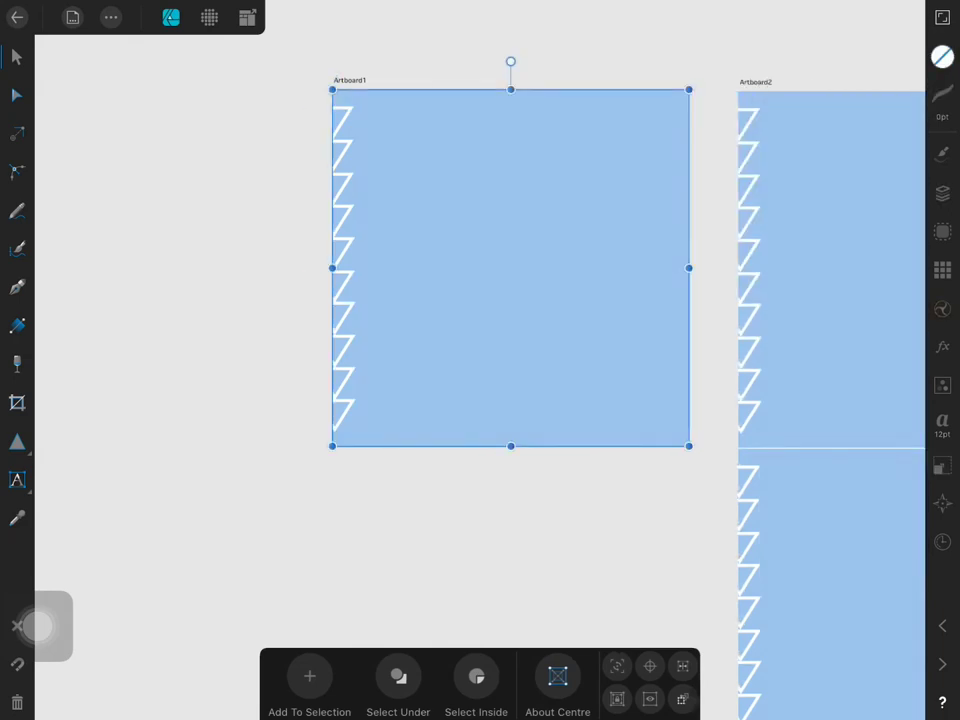
- Resize the zigzag strip to about 149.6 × 1105.9 px, straddling Artboard1's left edge
click(343, 270)
drag(356, 431, 361, 468)
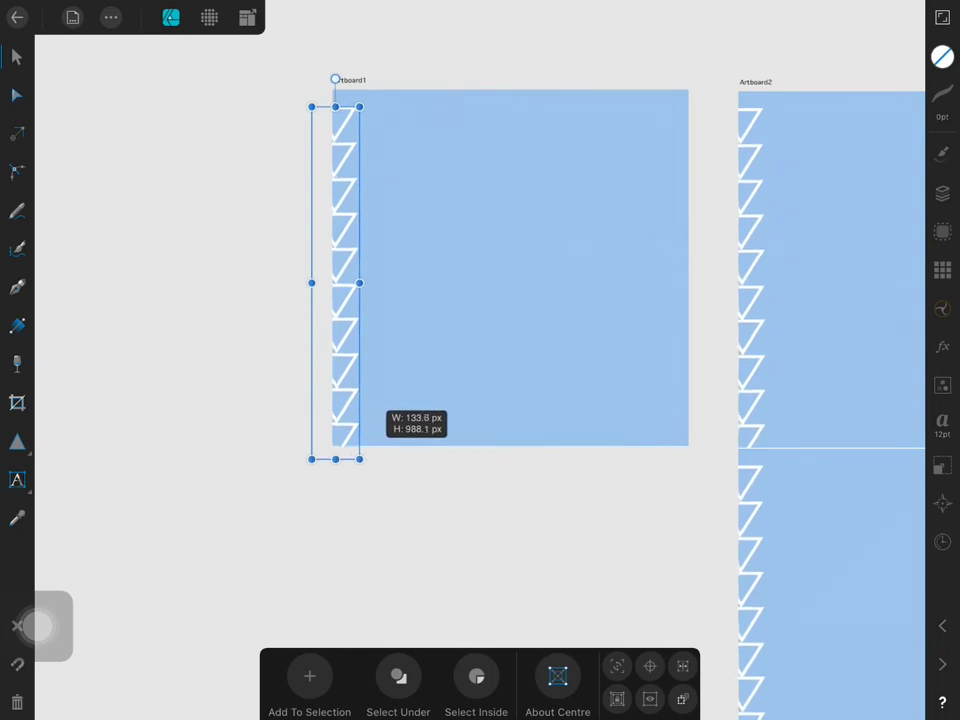
drag(336, 287, 353, 271)
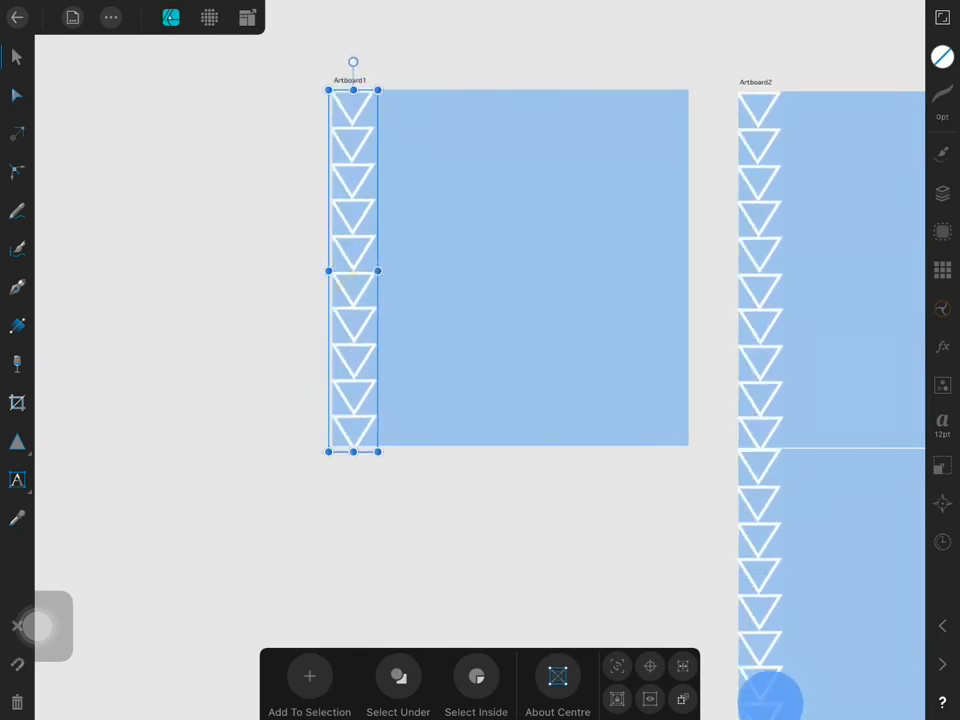
drag(770, 698, 767, 696)
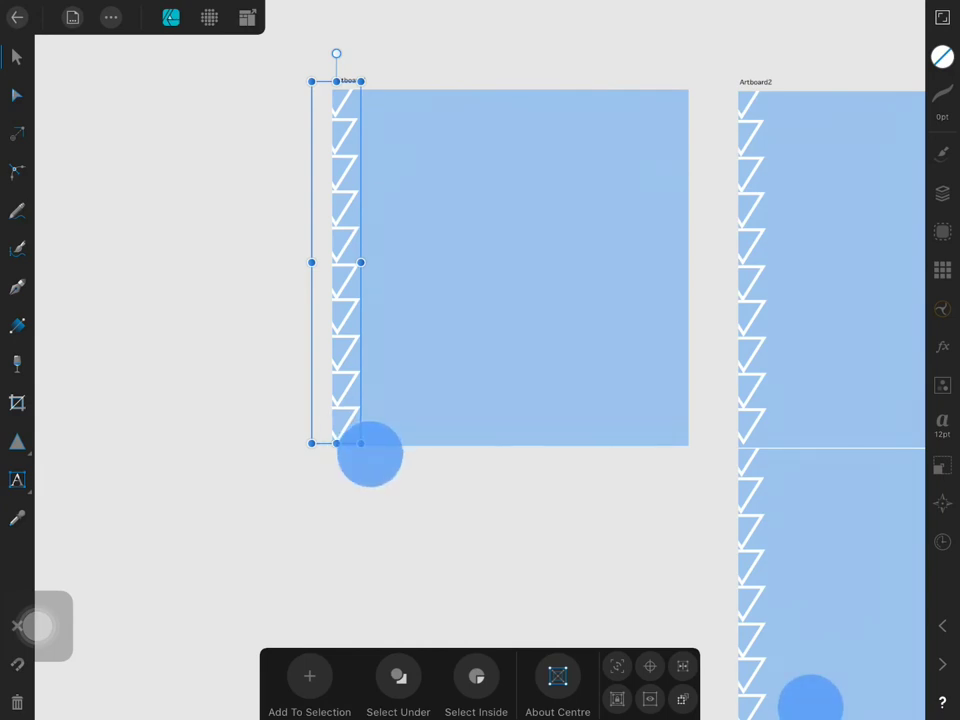
drag(360, 443, 371, 461)
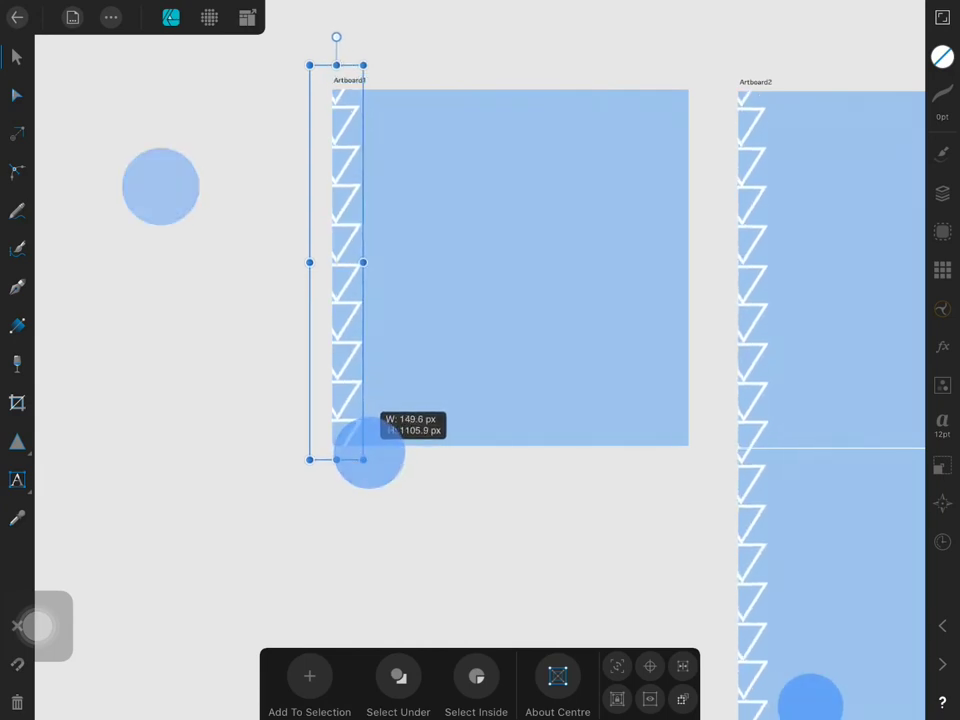
drag(370, 455, 364, 467)
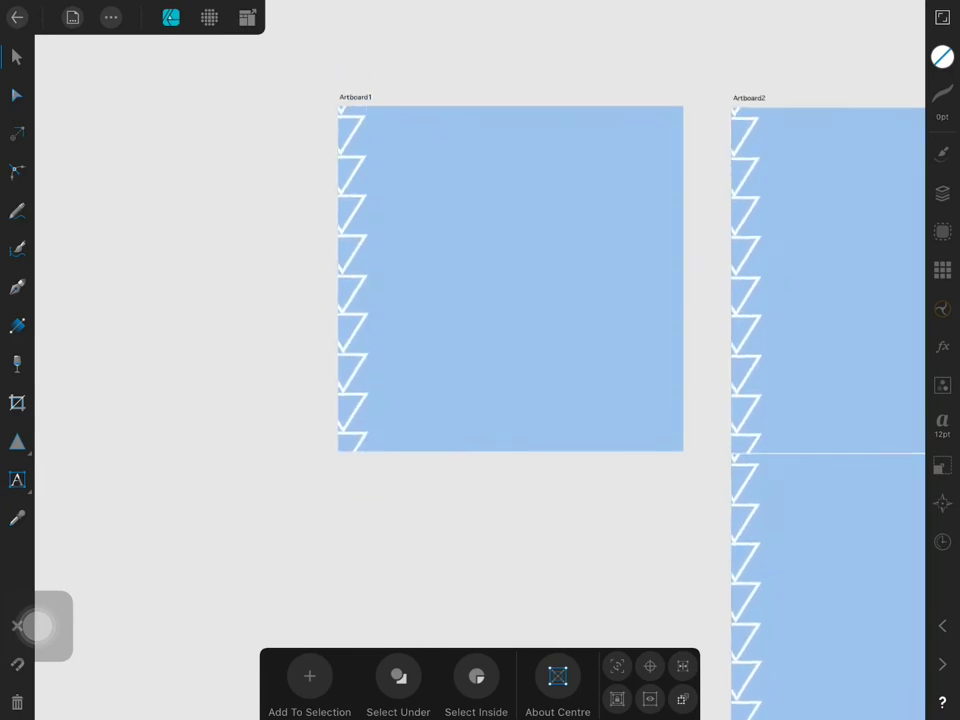
scroll(530, 260, up, 2)
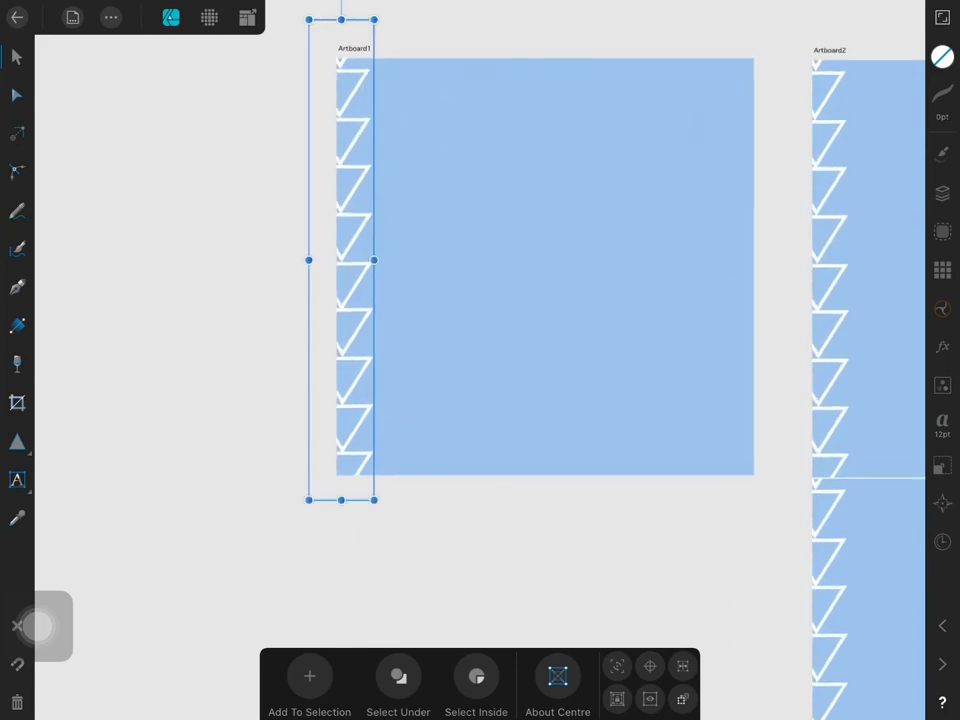
drag(758, 675, 778, 695)
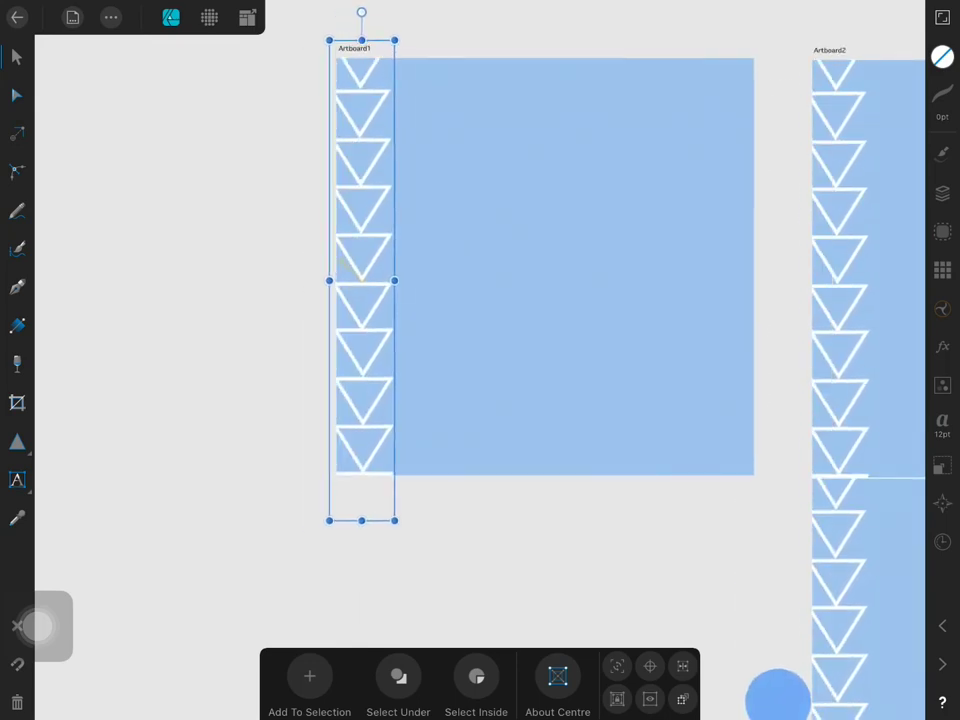
drag(778, 695, 781, 690)
click(111, 17)
- Shift the triangle strip 1000 px right in Transform Position X (to 933.4 px)
click(111, 17)
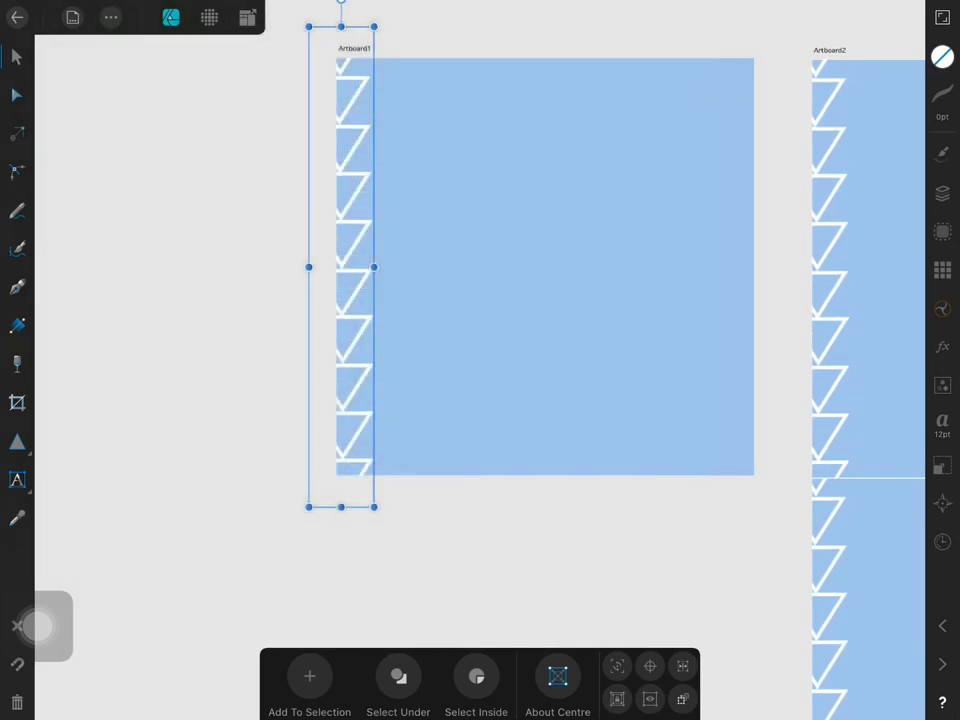
click(942, 465)
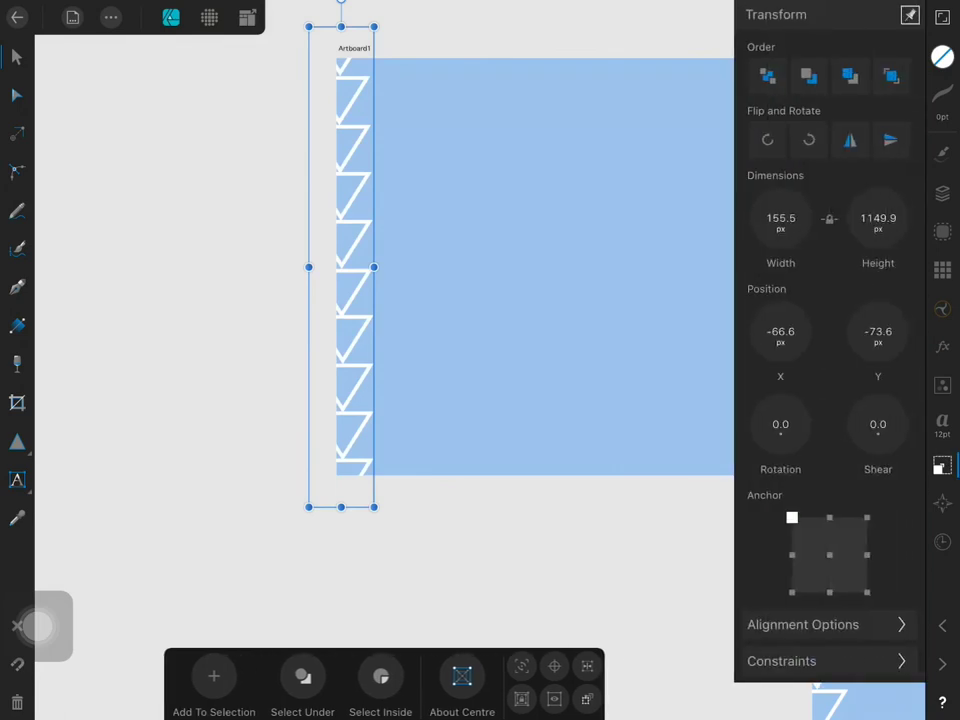
click(780, 331)
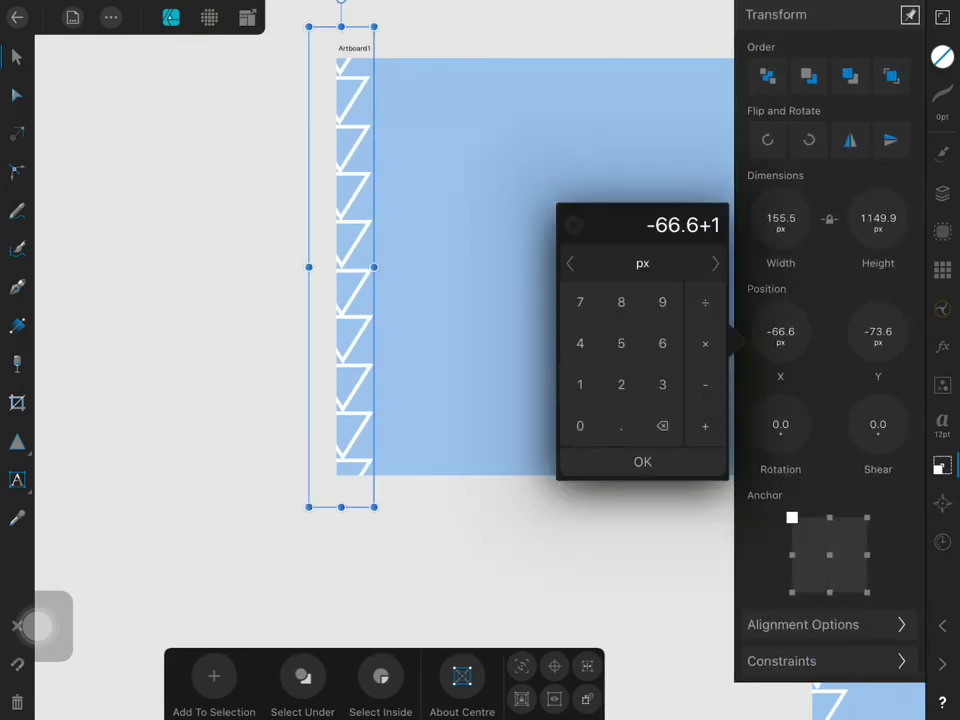
click(580, 425)
click(642, 461)
click(942, 465)
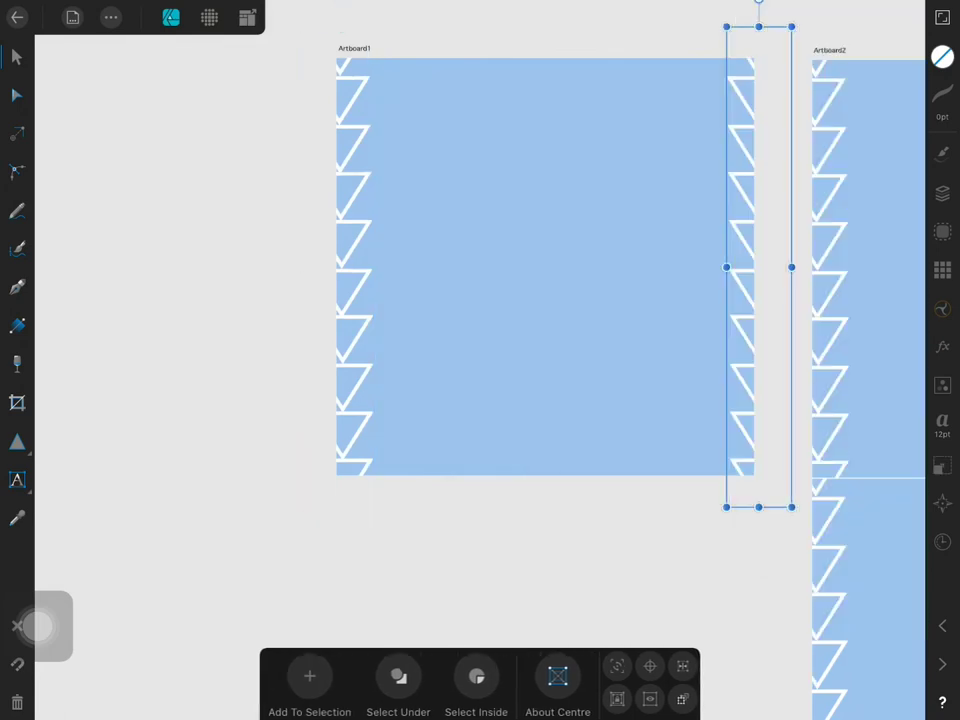
- Duplicate the triangle strip from the Edit menu
click(111, 17)
click(942, 193)
click(942, 193)
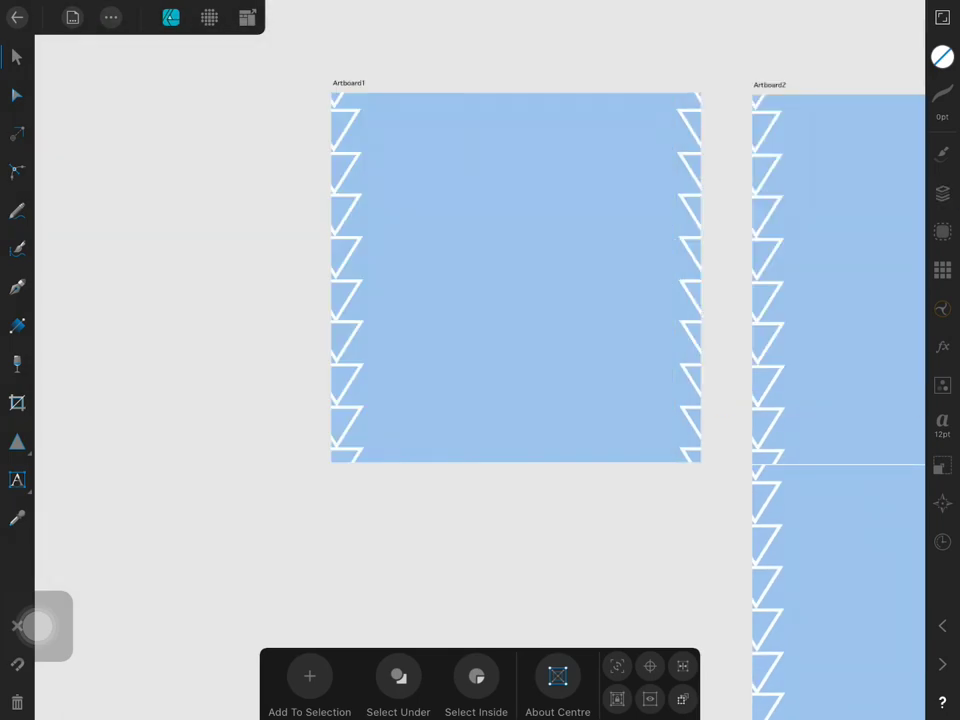
click(942, 193)
click(942, 193)
- Drag the copied strip left onto Artboard1 and place another copy further right
drag(677, 302, 631, 302)
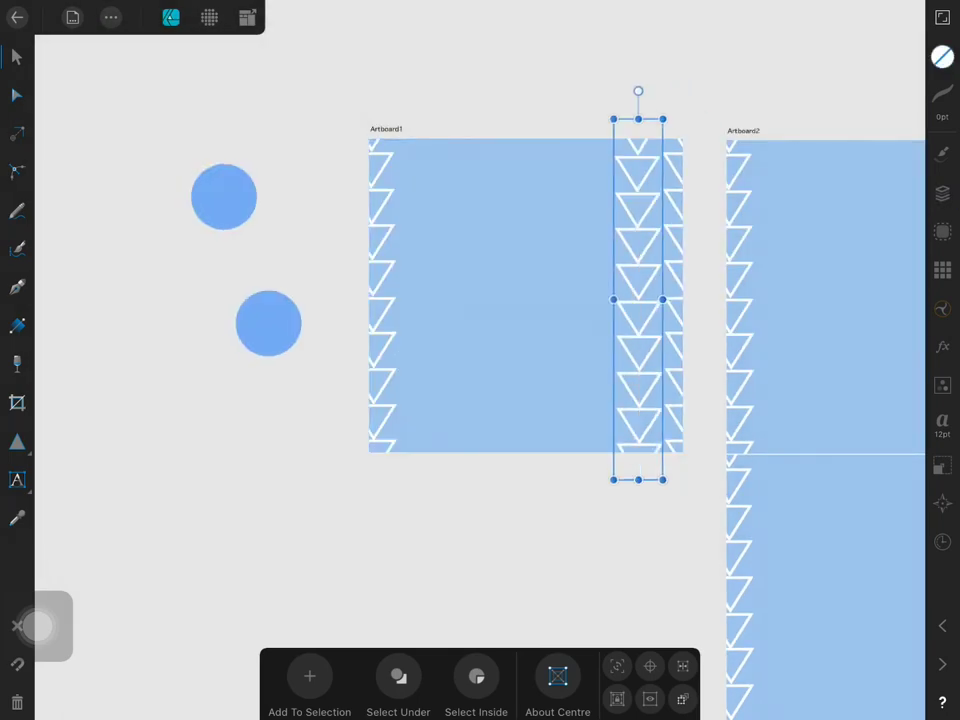
scroll(246, 259, up, 5)
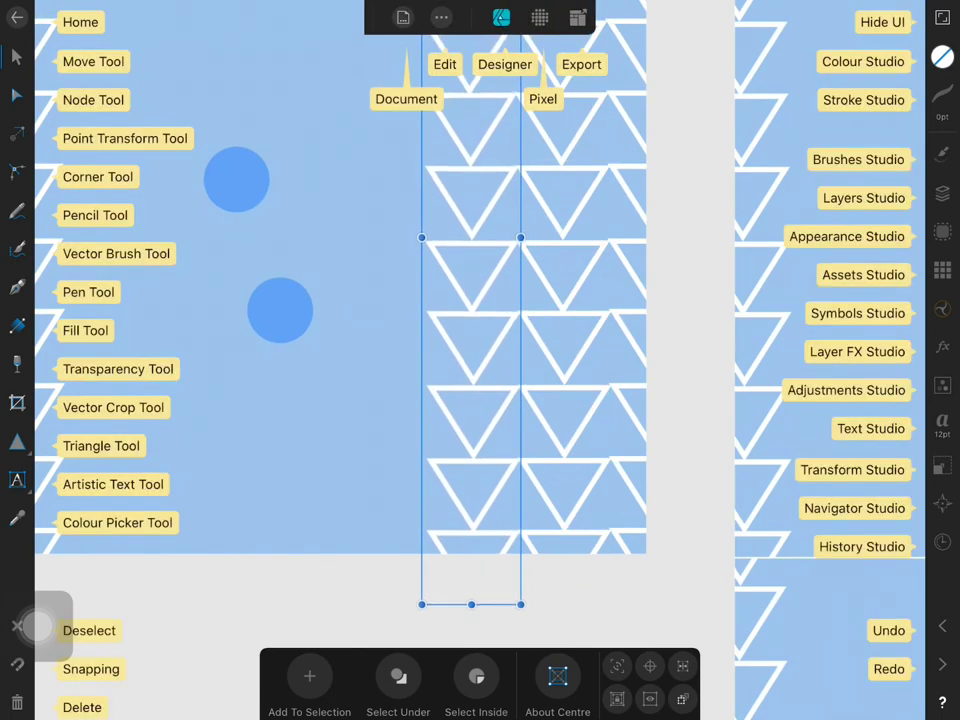
scroll(400, 300, down, 3)
click(500, 300)
drag(500, 300, 575, 300)
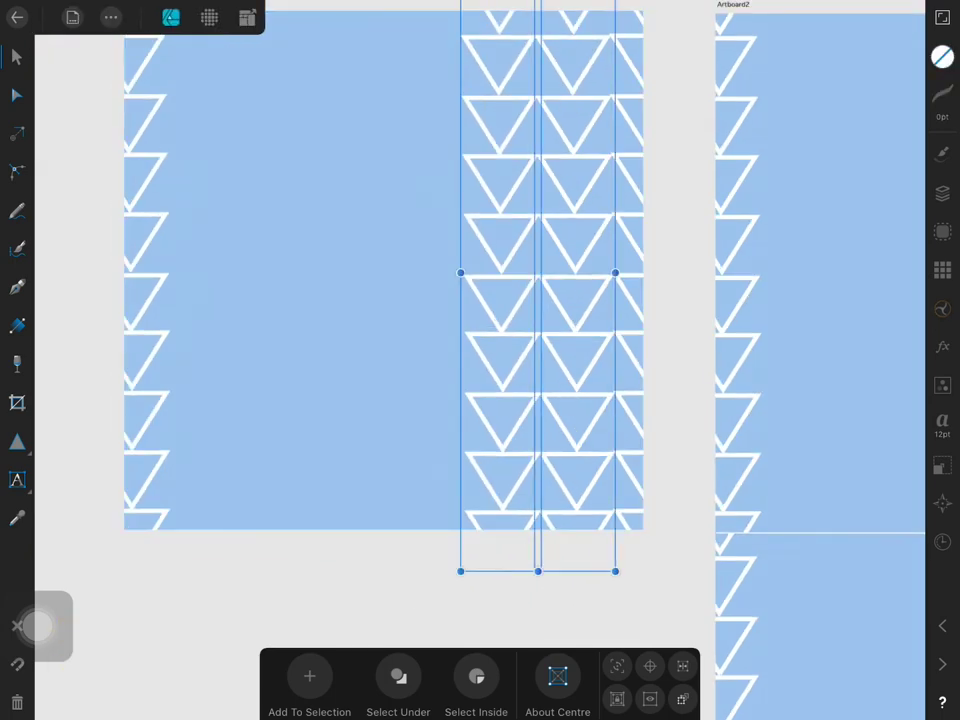
scroll(480, 300, up, 3)
scroll(480, 360, down, 3)
- Select the whole triangle column in Layers and move it about 60 px left, then further left
click(400, 300)
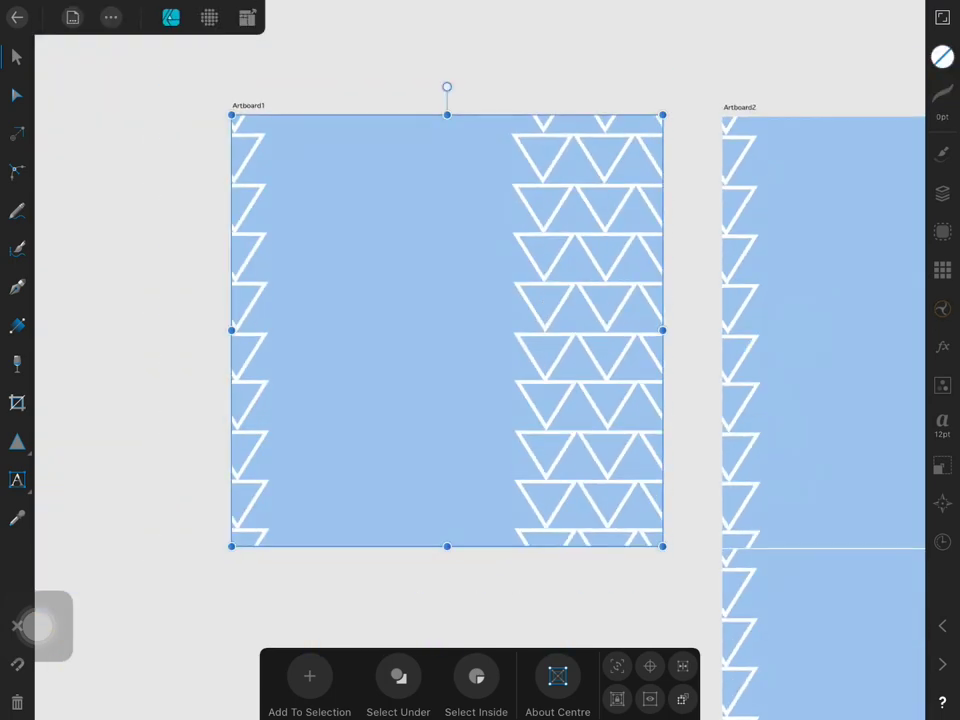
click(942, 193)
click(545, 357)
click(536, 375)
click(942, 193)
drag(536, 375, 476, 375)
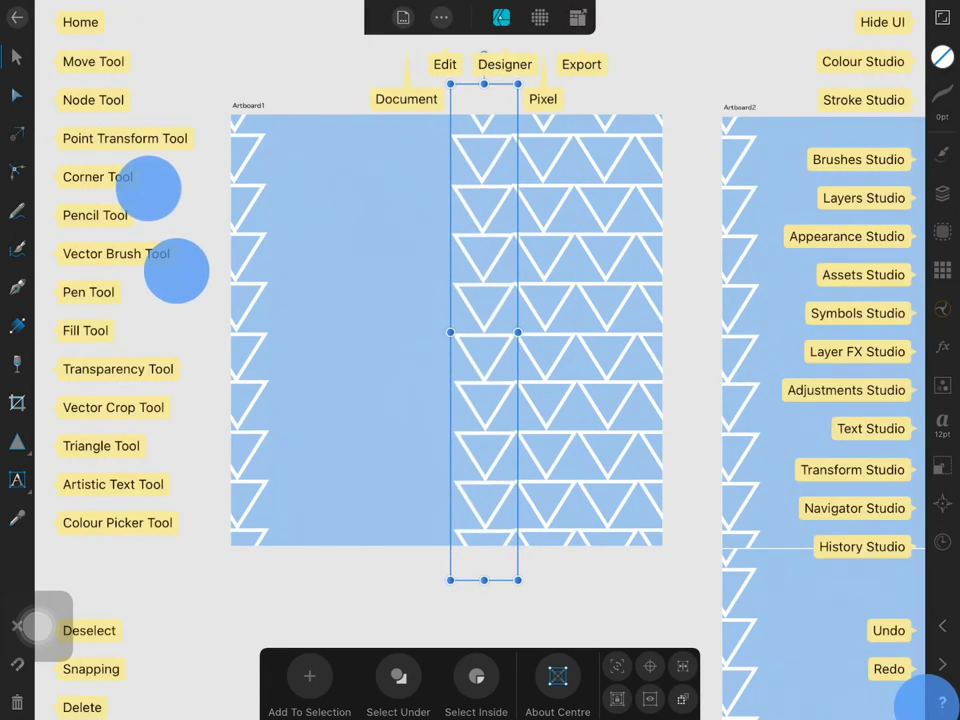
scroll(480, 330, up, 3)
scroll(480, 330, down, 2)
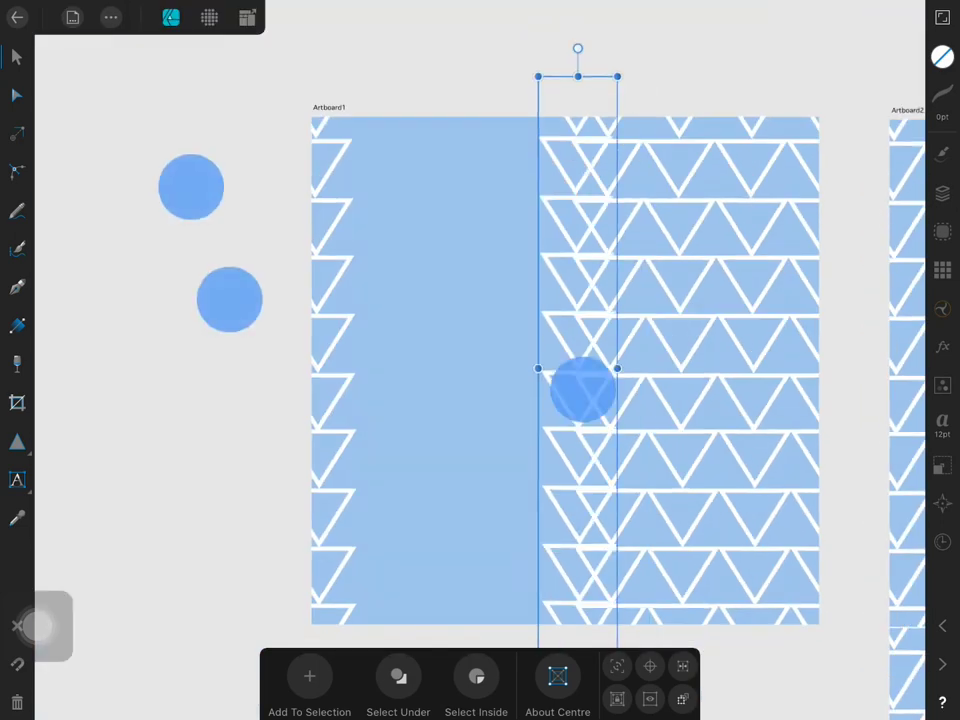
drag(551, 391, 475, 368)
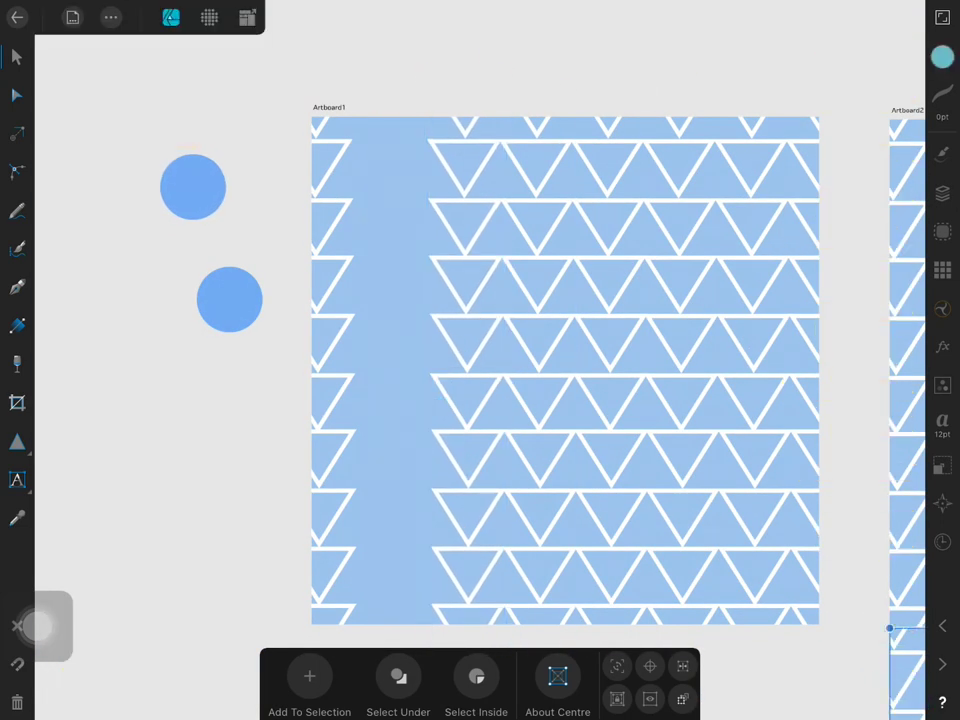
- Reselect the triangle column, drag it left to close the gap, then undo
click(380, 370)
click(942, 193)
click(942, 193)
click(484, 405)
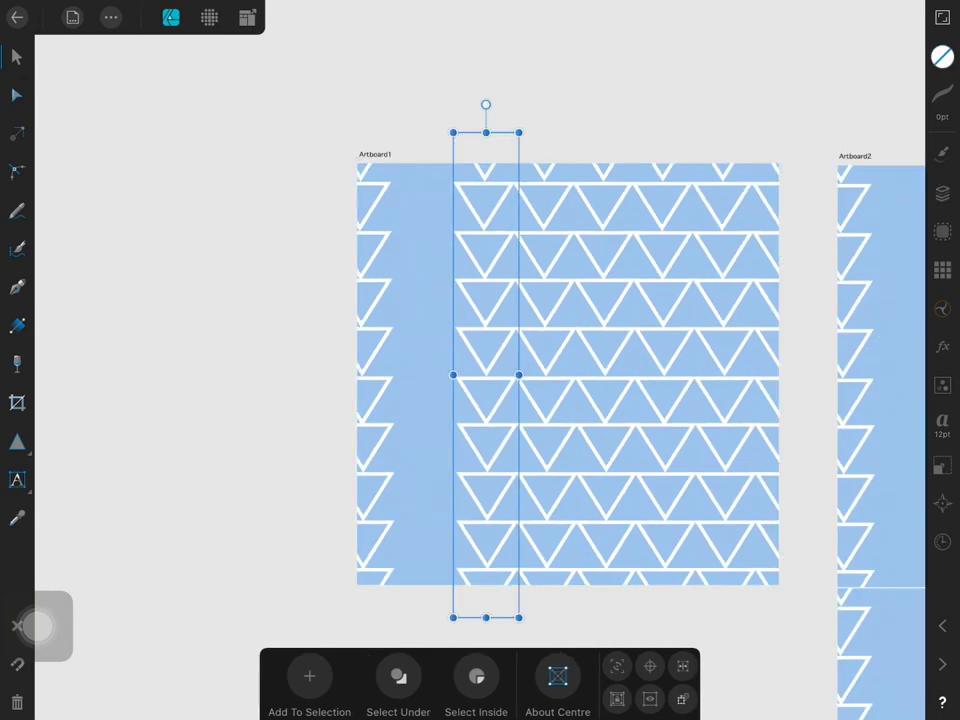
drag(484, 405, 430, 402)
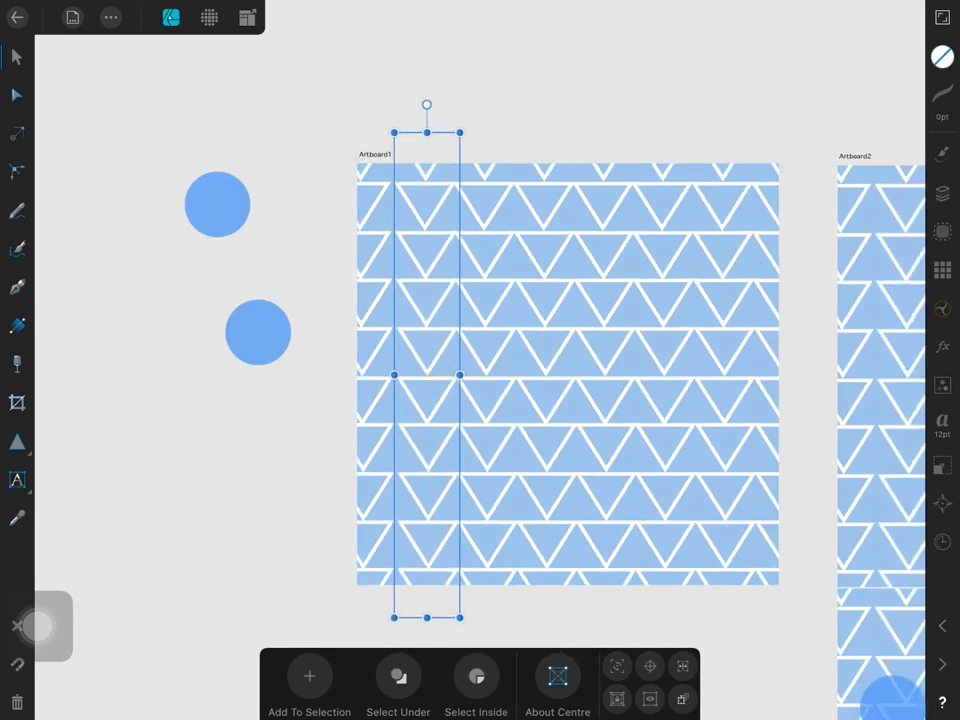
key(ctrl+z)
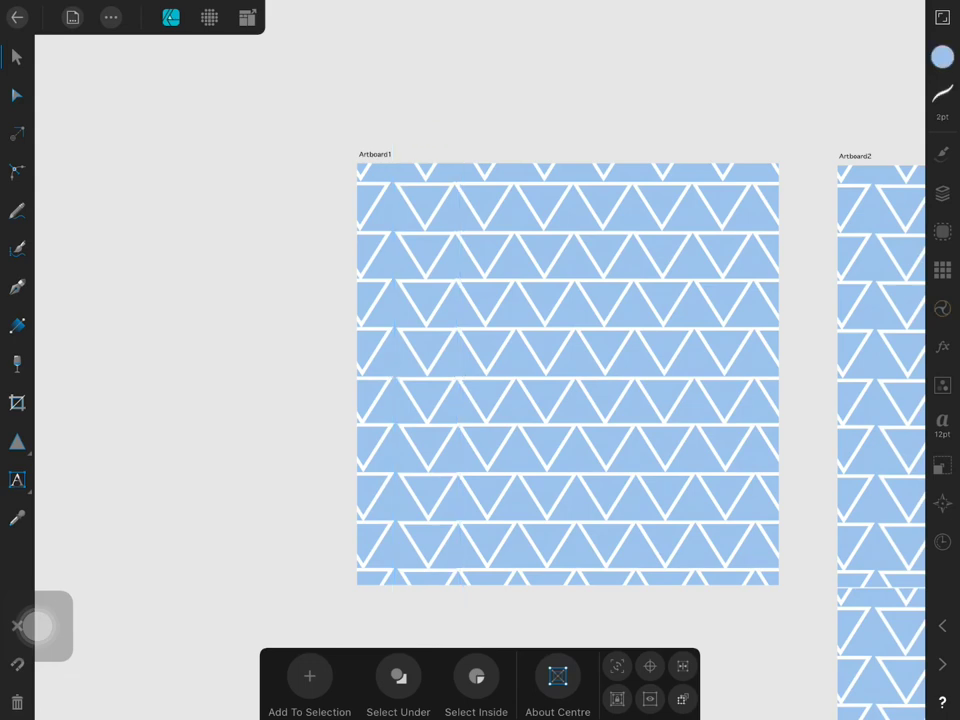
- Check the Layers list and scroll to review the filled triangle pattern
click(942, 193)
click(942, 193)
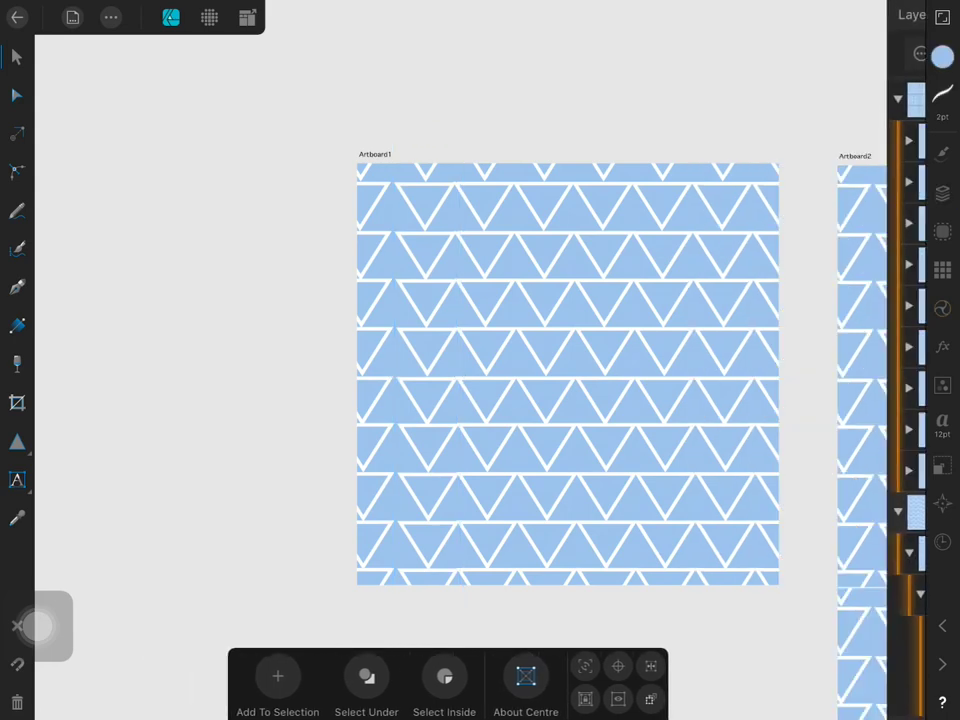
scroll(520, 370, up, 2)
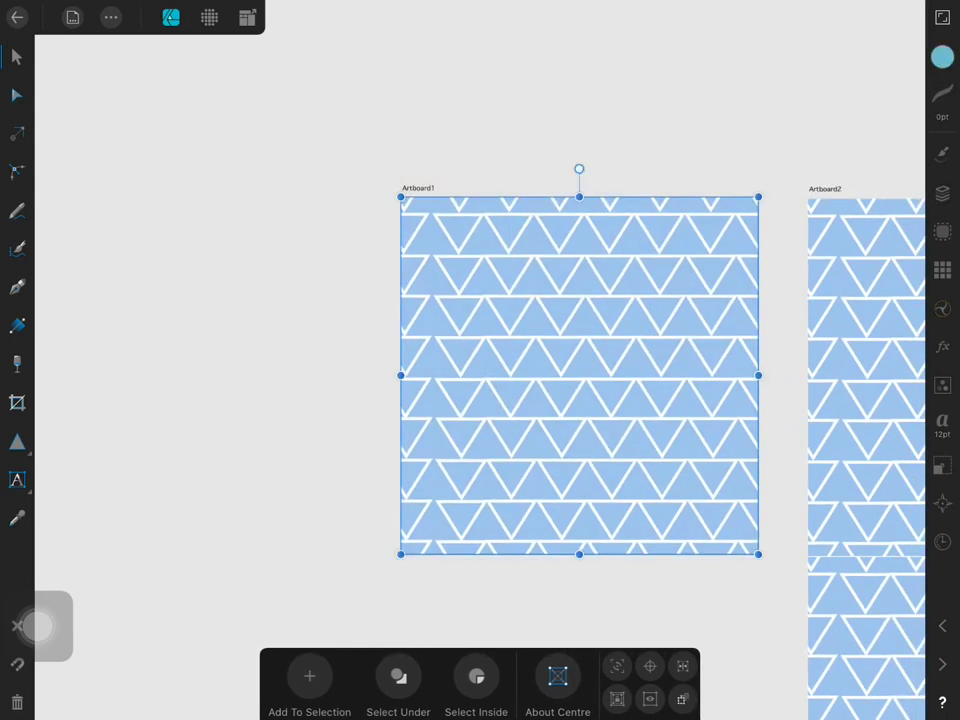
scroll(530, 370, up, 2)
scroll(530, 370, down, 3)
scroll(530, 370, up, 3)
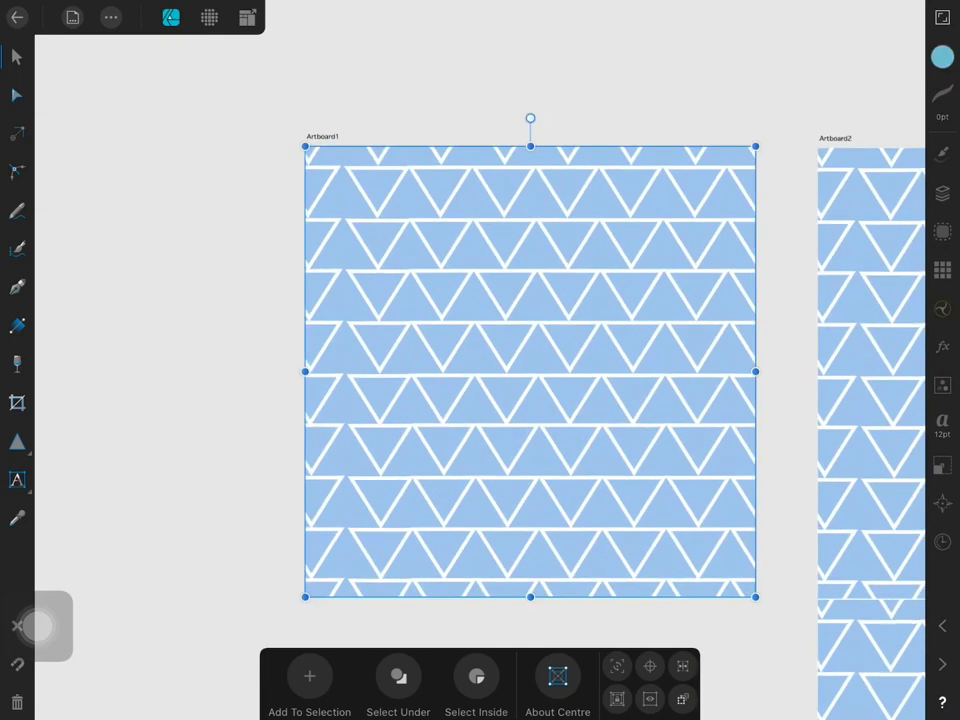
click(942, 193)
scroll(810, 400, down, 5)
- Select the first triangle group and add two more triangle columns to the selection
click(802, 365)
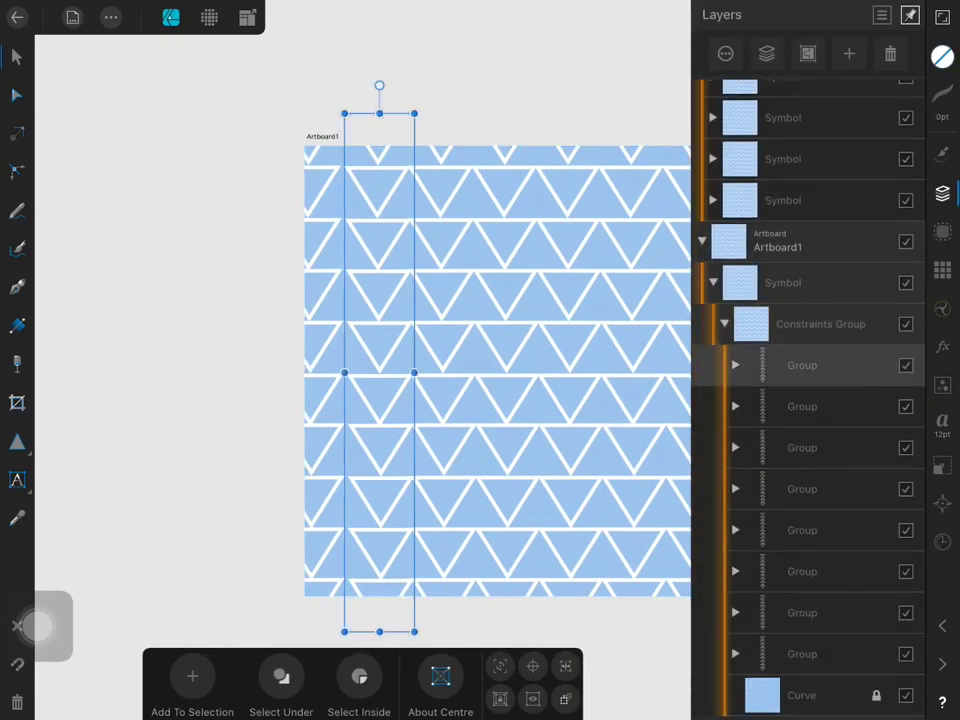
click(942, 193)
click(309, 676)
scroll(520, 370, up, 3)
click(204, 311)
scroll(520, 370, down, 3)
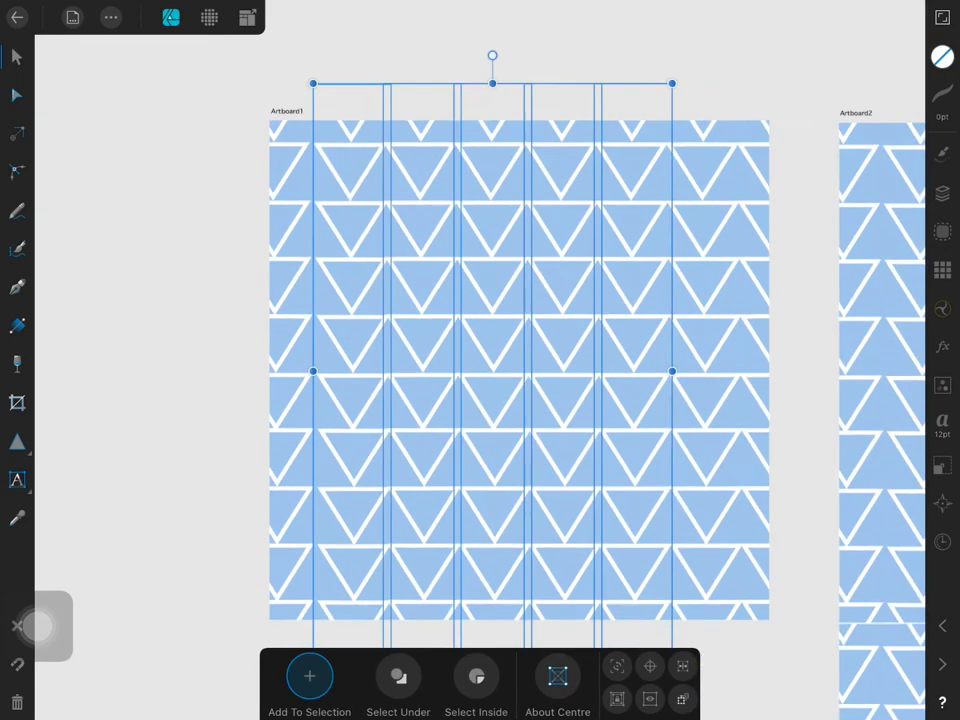
scroll(450, 370, up, 3)
scroll(450, 370, up, 2)
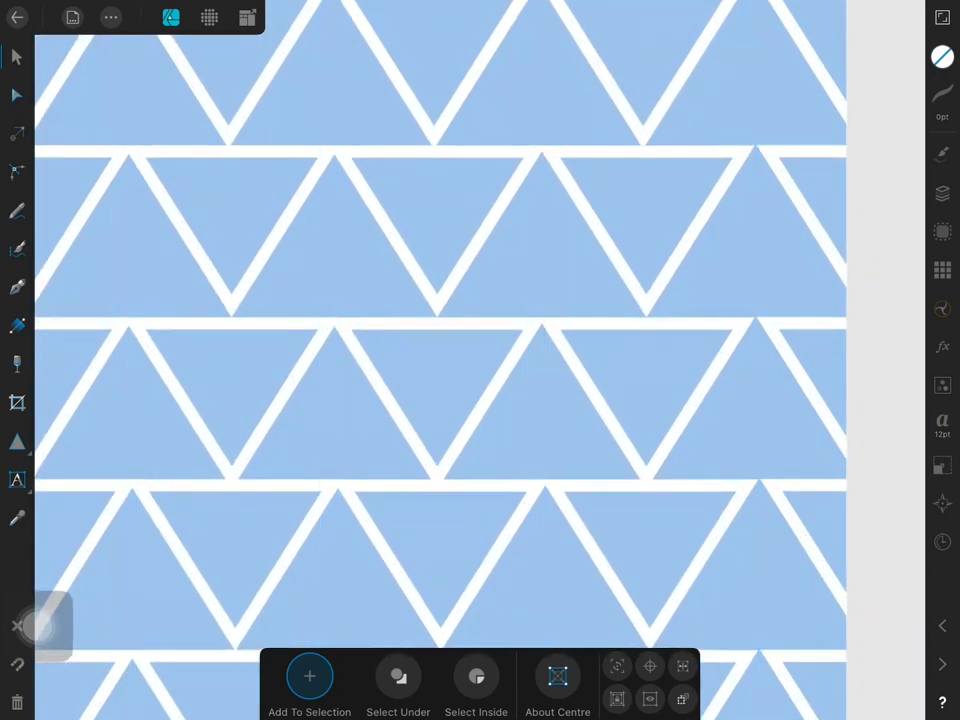
scroll(450, 370, down, 5)
scroll(450, 370, up, 1)
- Try the Pencil tool, then undo both pencil curves
click(16, 211)
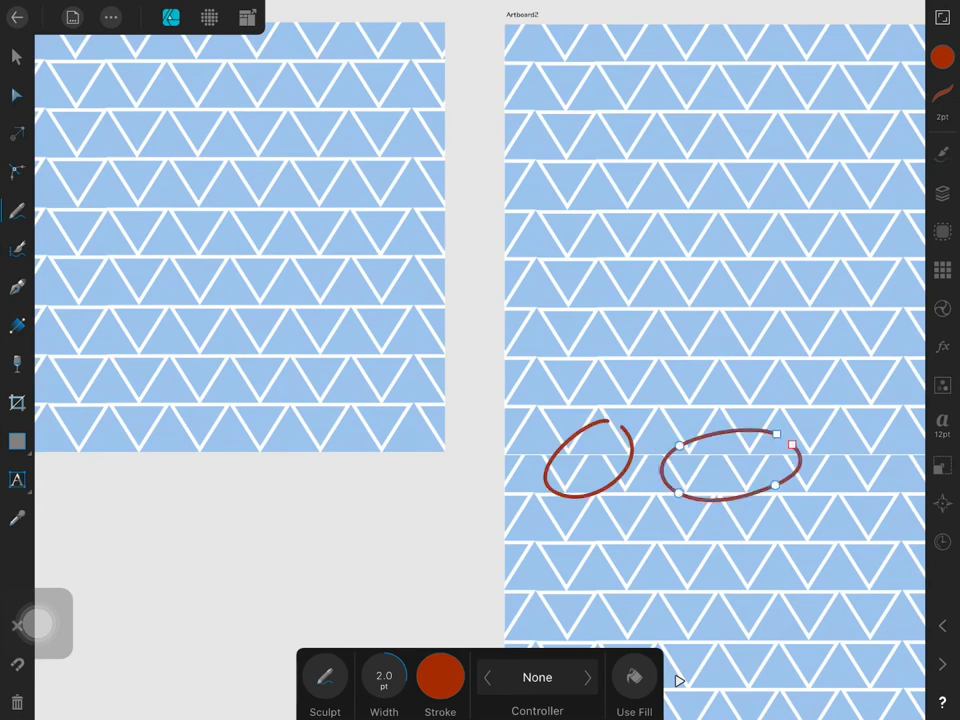
key(ctrl+z)
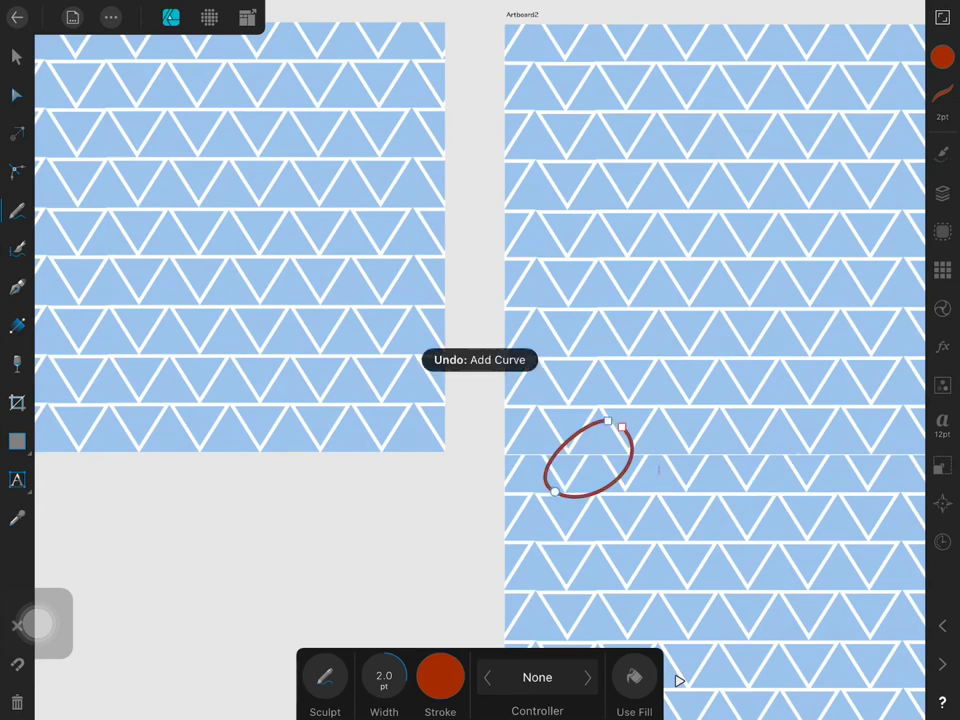
key(ctrl+z)
scroll(679, 681, down, 5)
scroll(679, 681, down, 1)
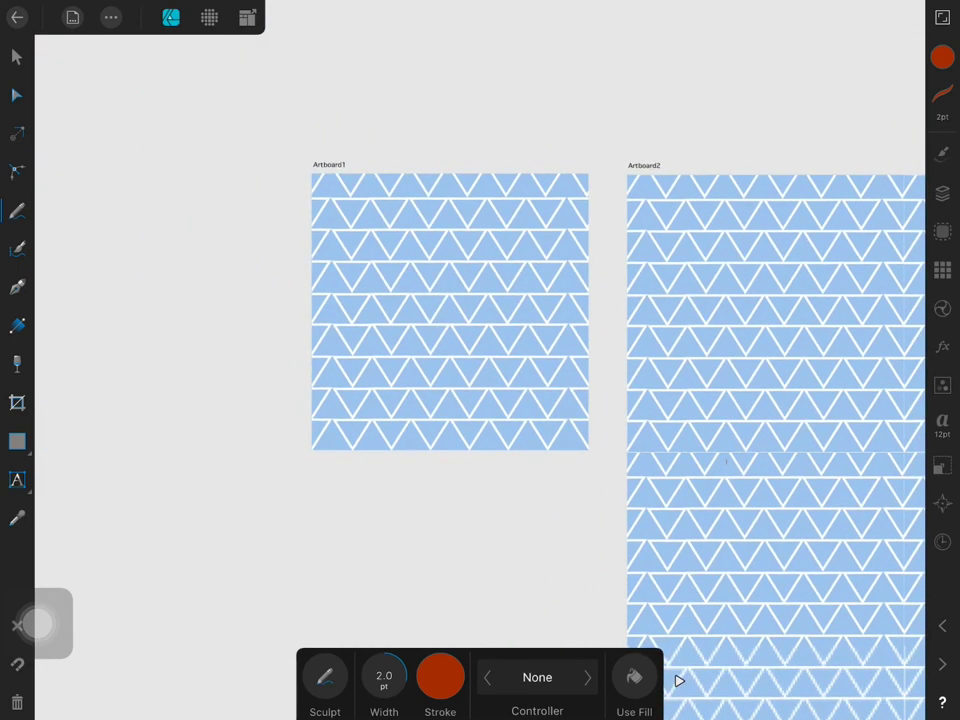
- With the Move Tool, select Artboard1's pattern groups in Layers and add the next column
key(v)
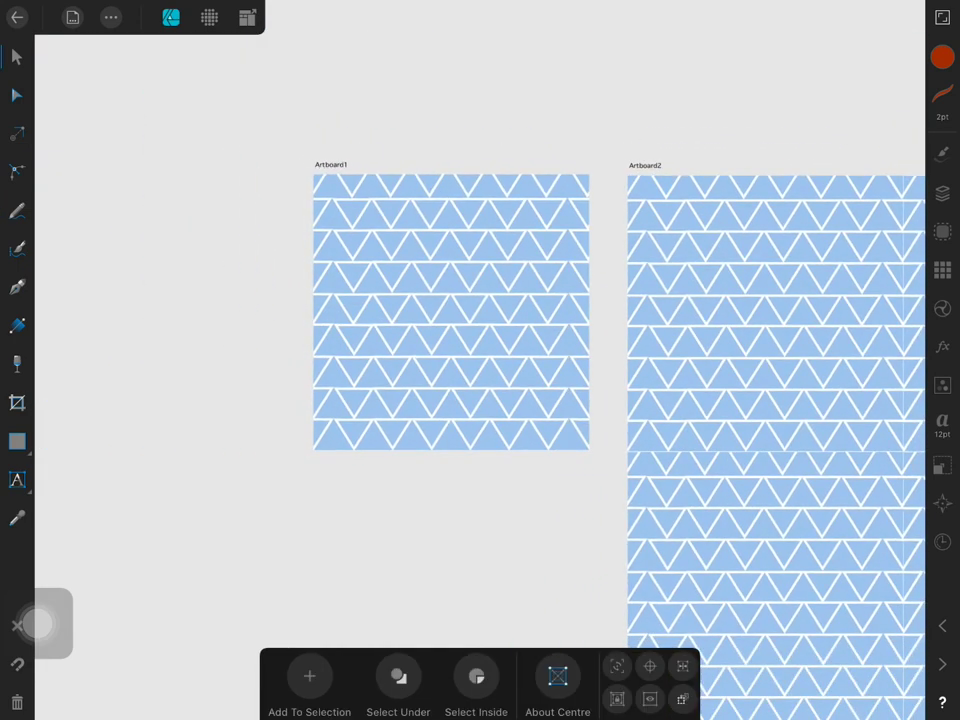
click(942, 193)
scroll(800, 450, down, 5)
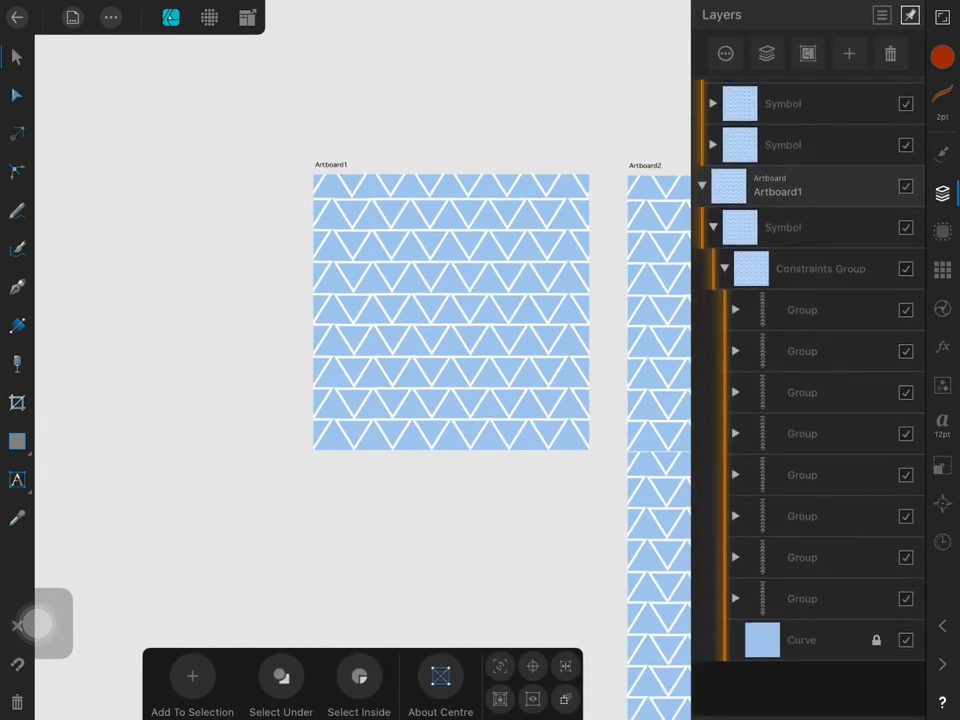
click(800, 654)
click(942, 193)
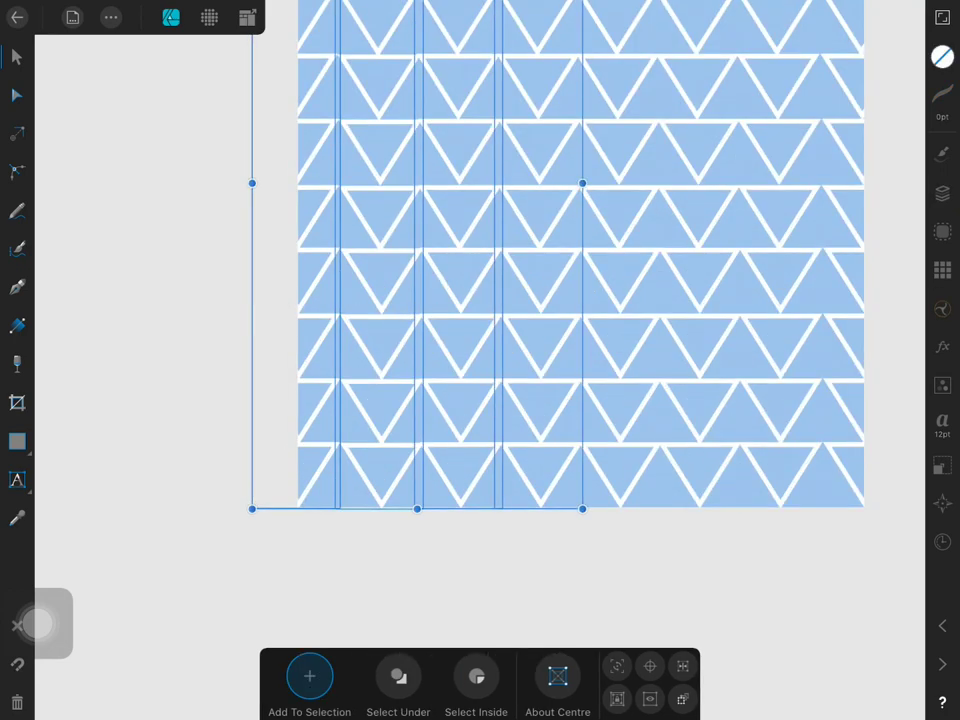
click(780, 300)
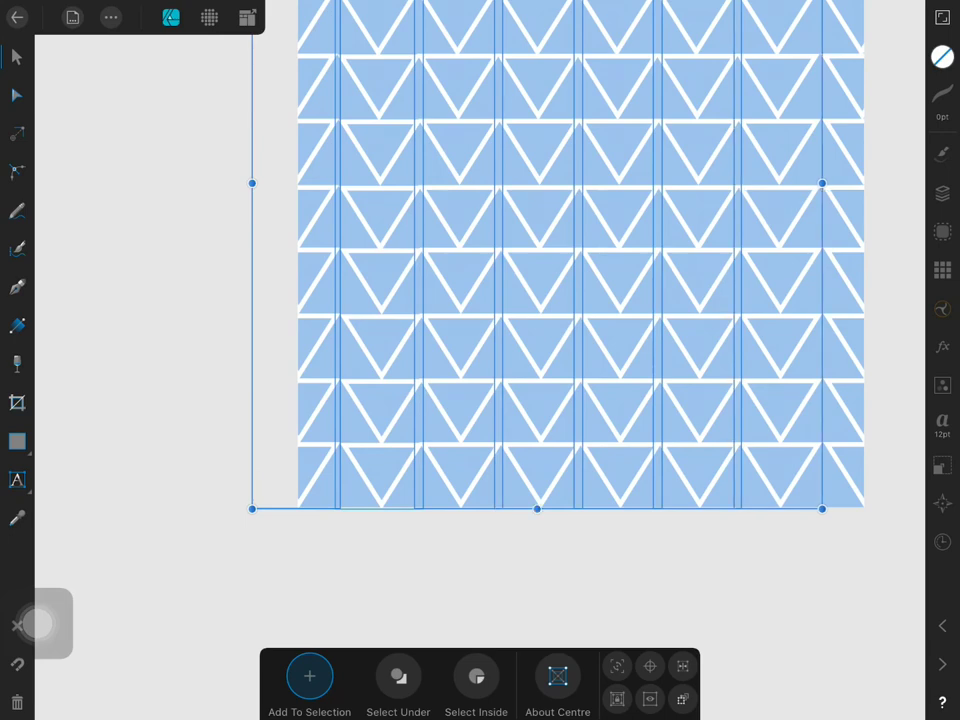
- Shrink the selected columns with the corner handle and shift them to line up with Artboard1
scroll(580, 300, down, 3)
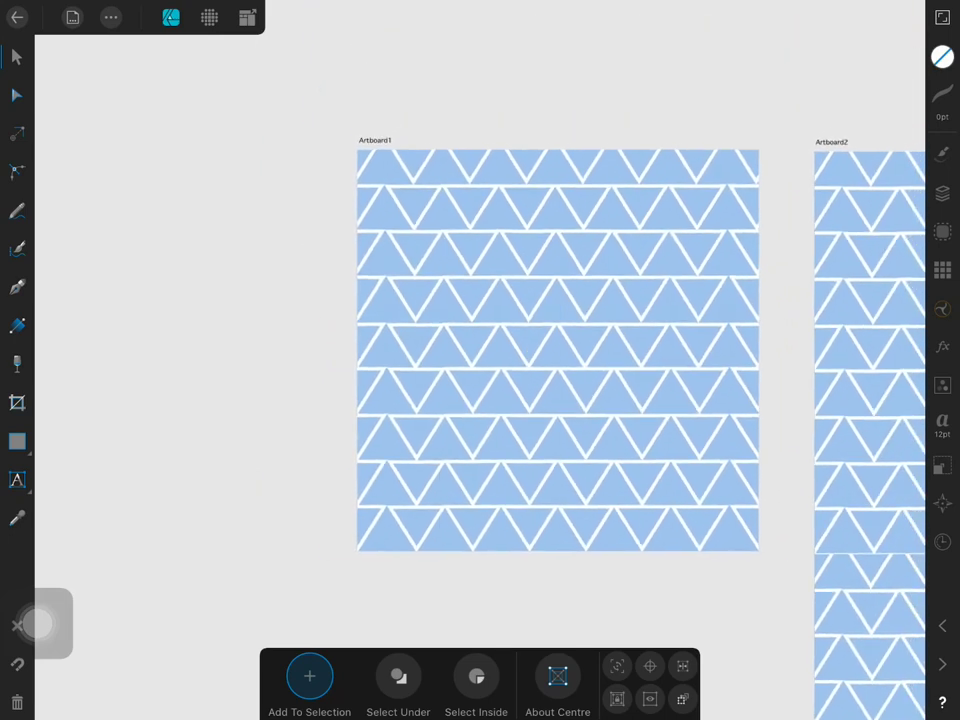
scroll(540, 320, down, 1)
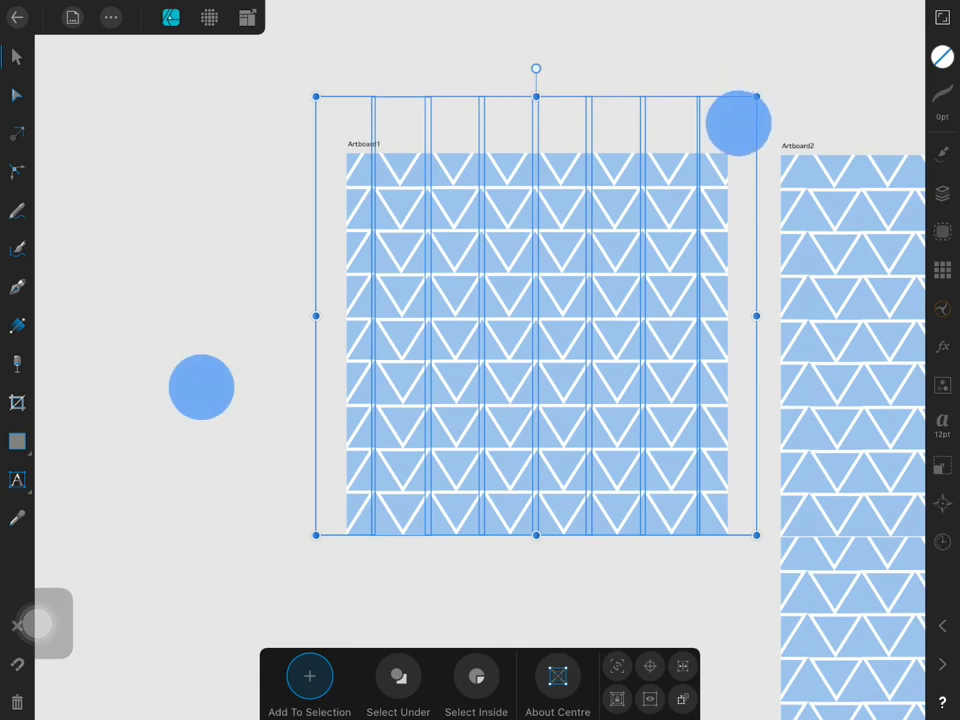
drag(756, 96, 725, 173)
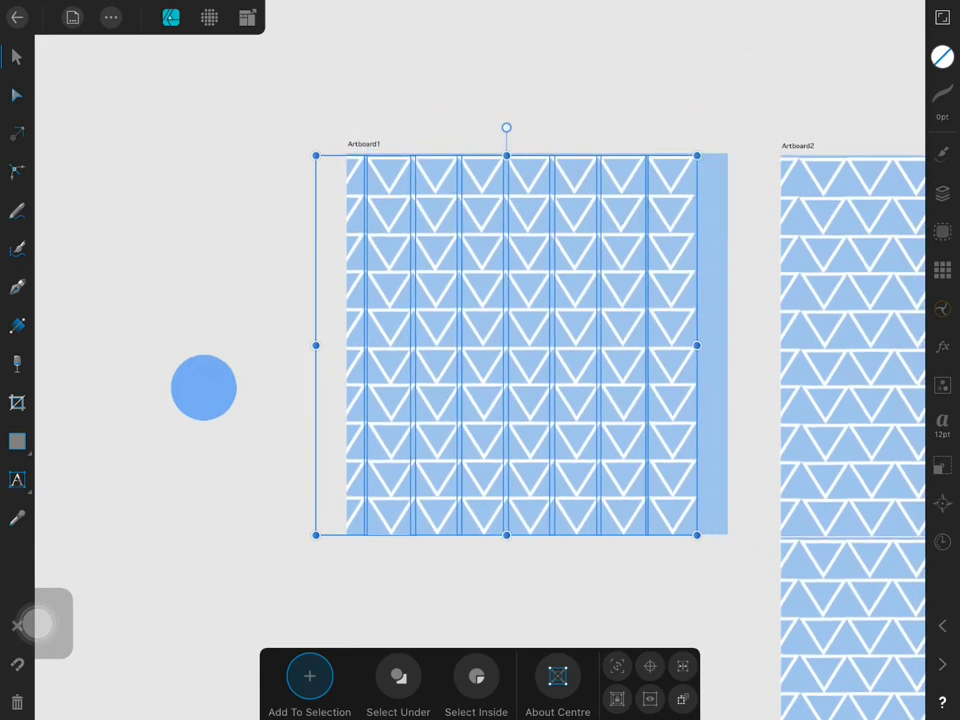
drag(506, 345, 538, 343)
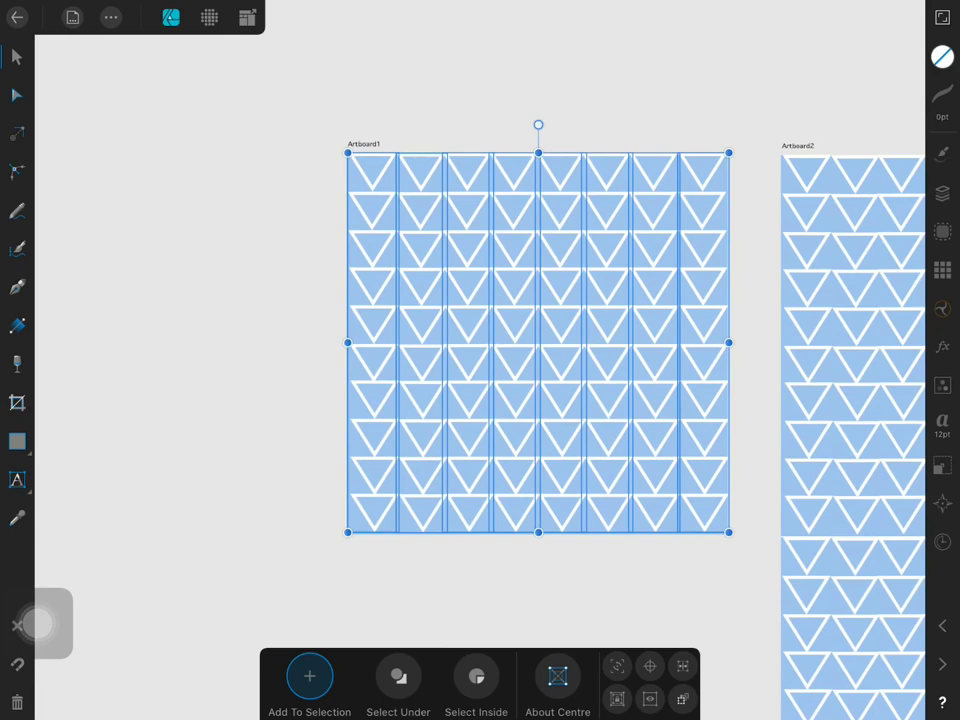
scroll(540, 342, up, 2)
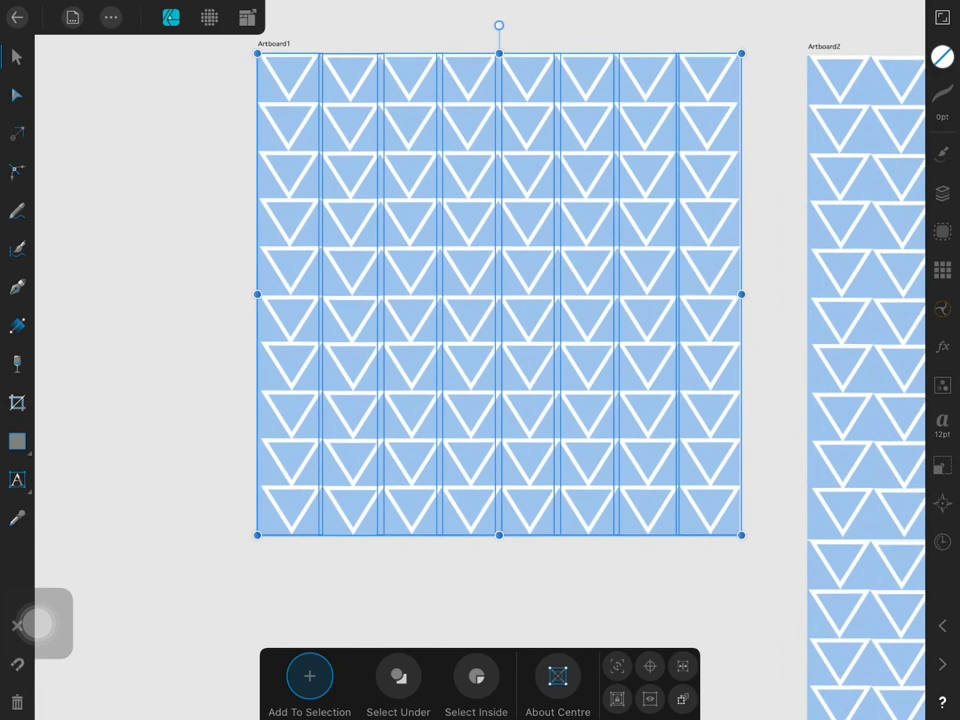
scroll(650, 450, up, 1)
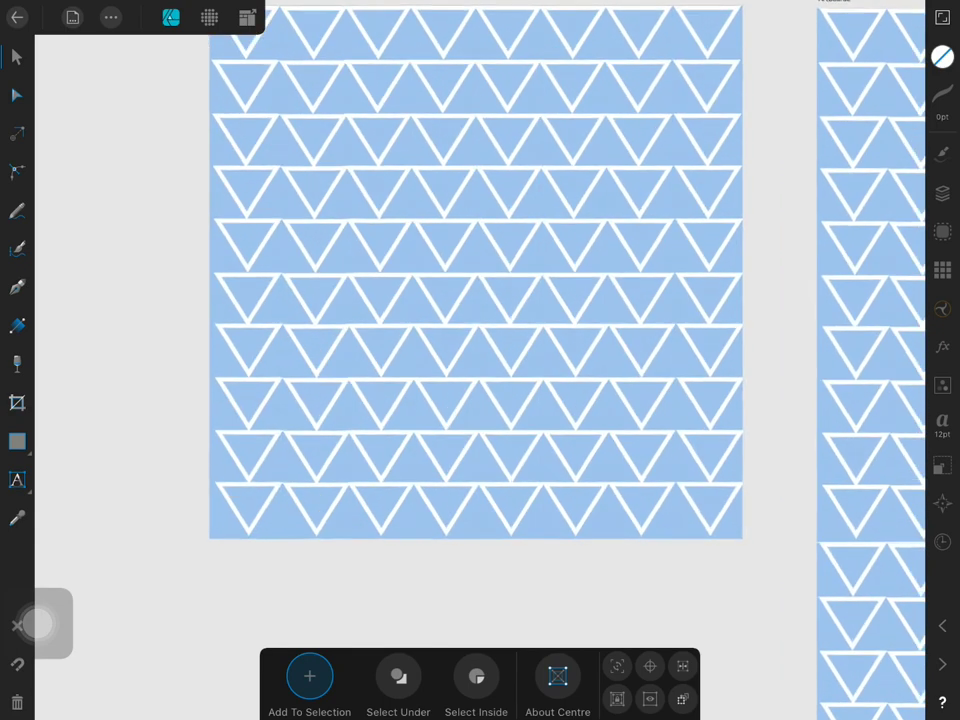
scroll(650, 450, up, 2)
click(253, 592)
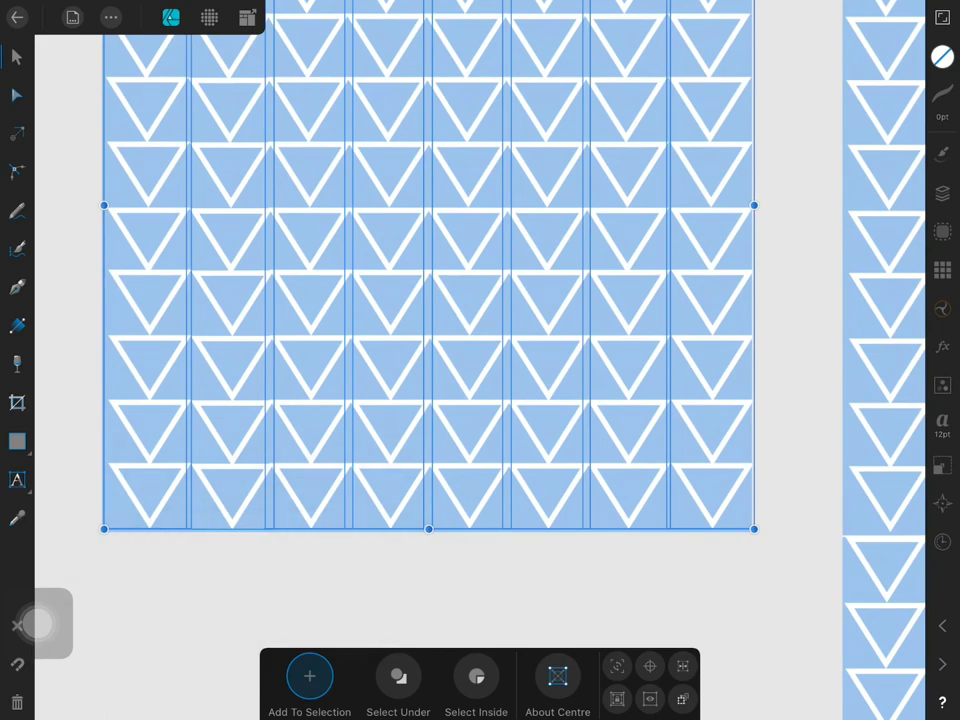
mouse_move(200, 420)
mouse_down()
mouse_move(184, 422)
mouse_move(192, 423)
mouse_up()
key(ctrl+z)
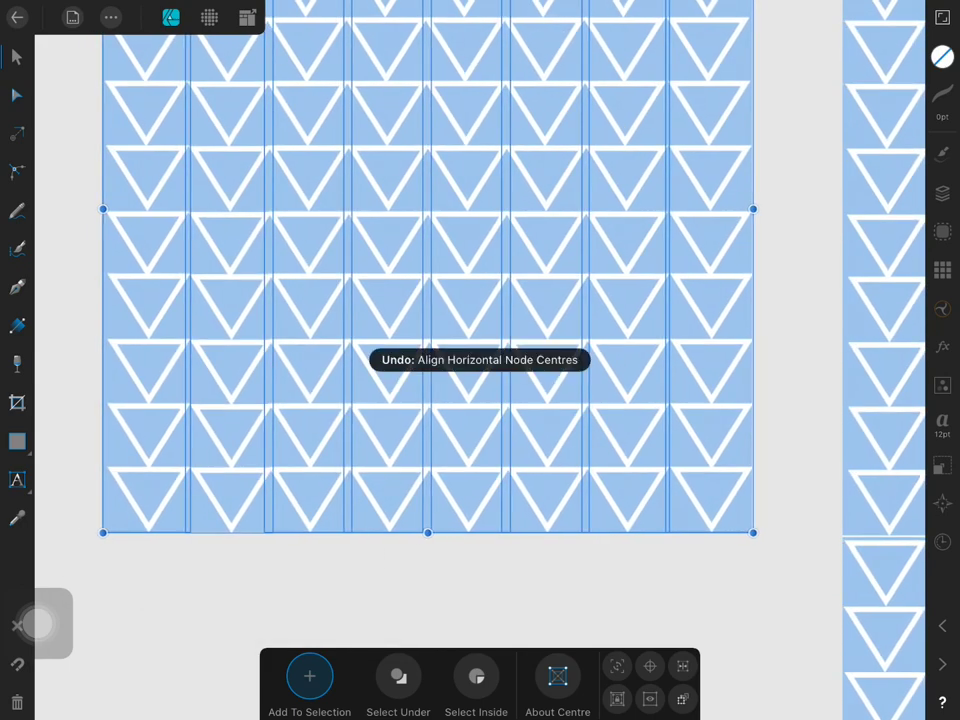
- Centre the columns horizontally using the Alignment options
click(110, 17)
click(110, 17)
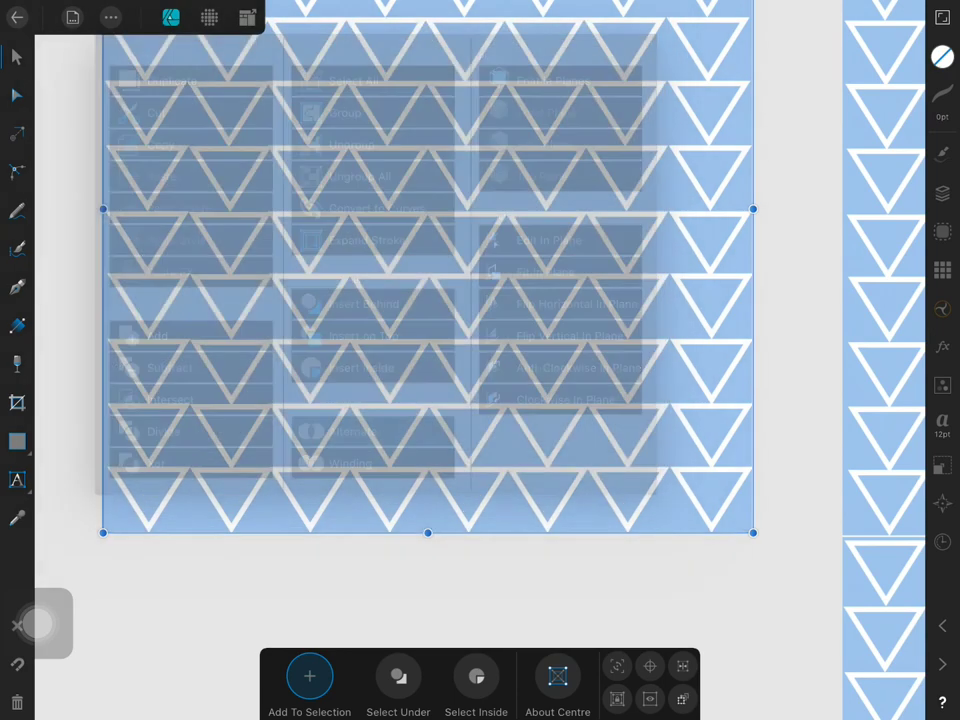
click(942, 193)
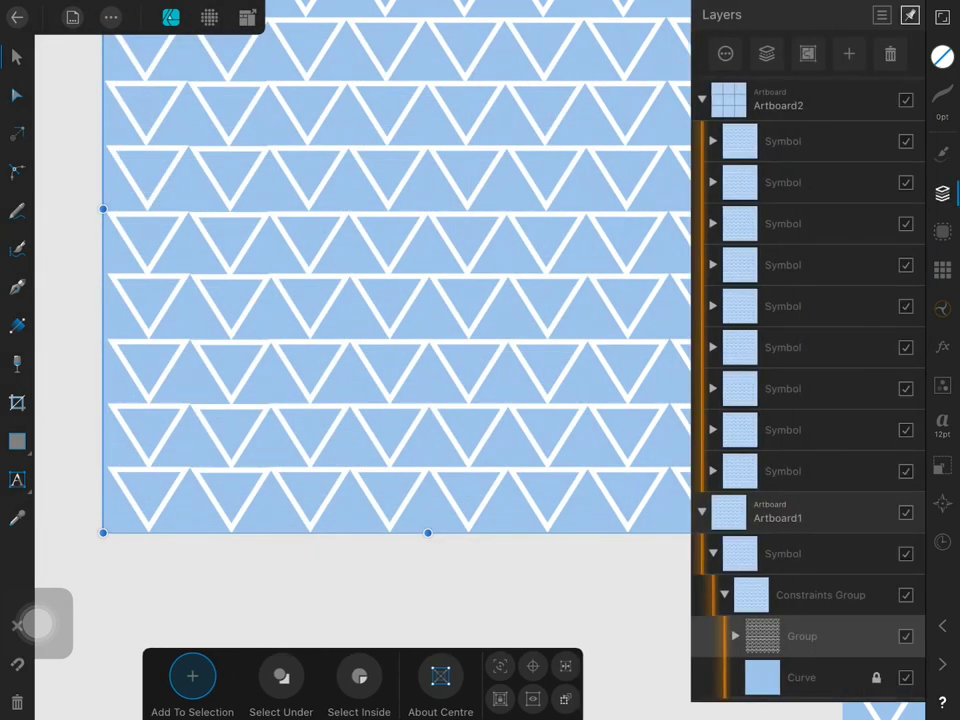
click(942, 466)
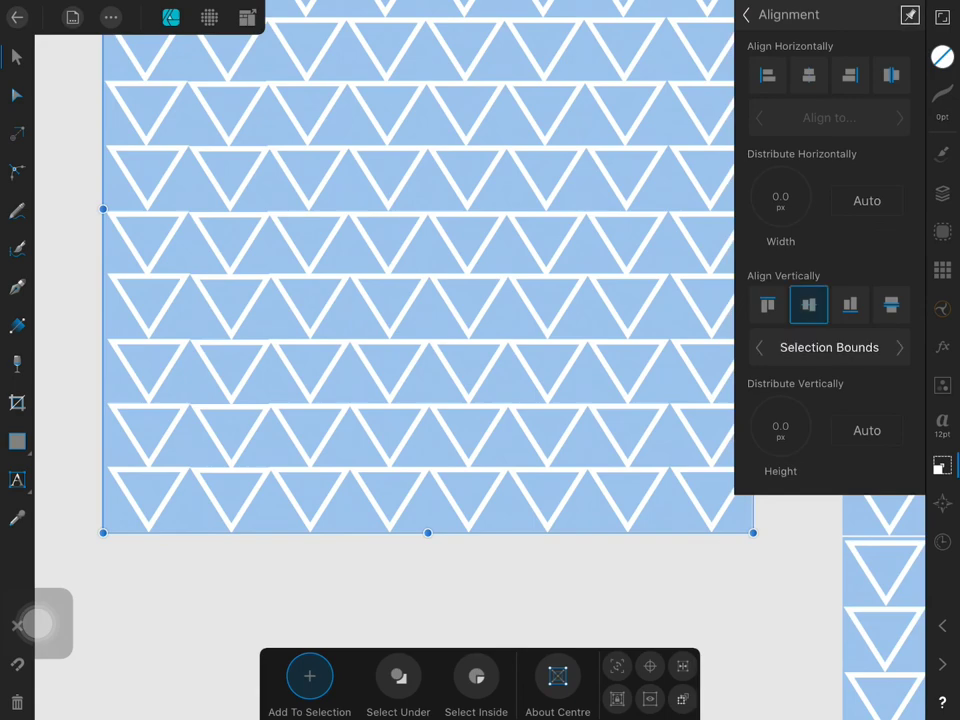
click(809, 74)
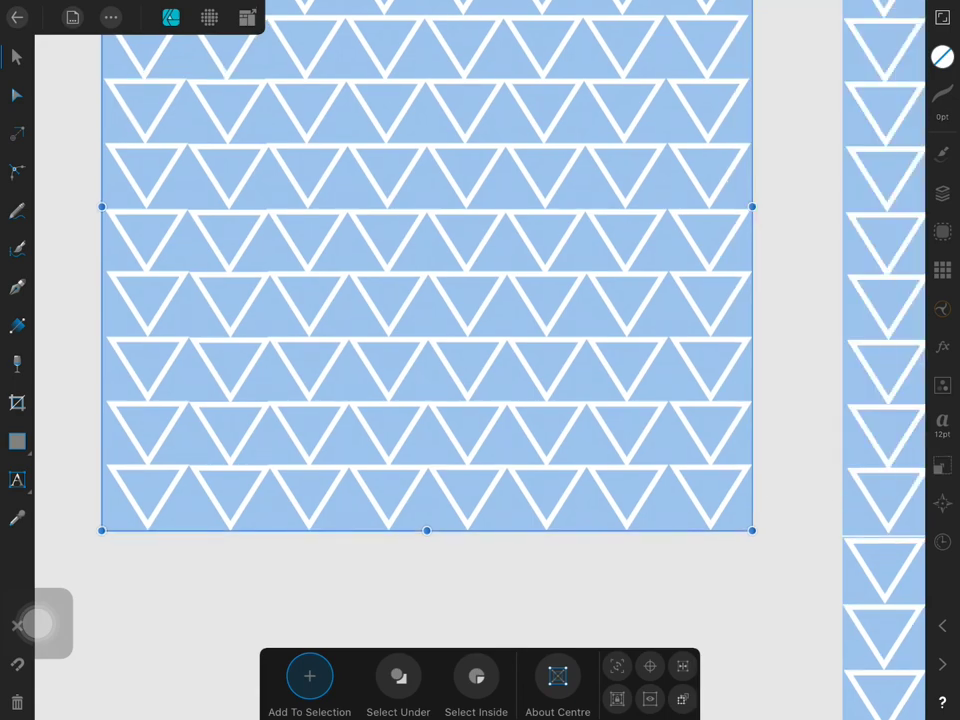
- Select all of Artboard1 and open Document > Export
scroll(430, 300, down, 5)
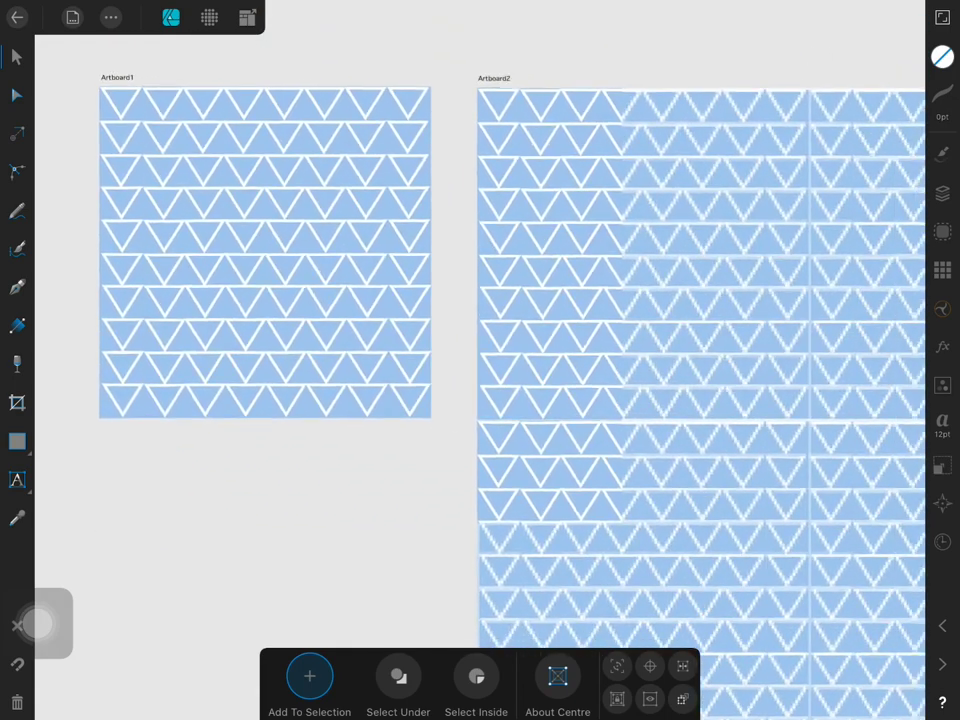
scroll(480, 360, down, 3)
scroll(480, 360, down, 3)
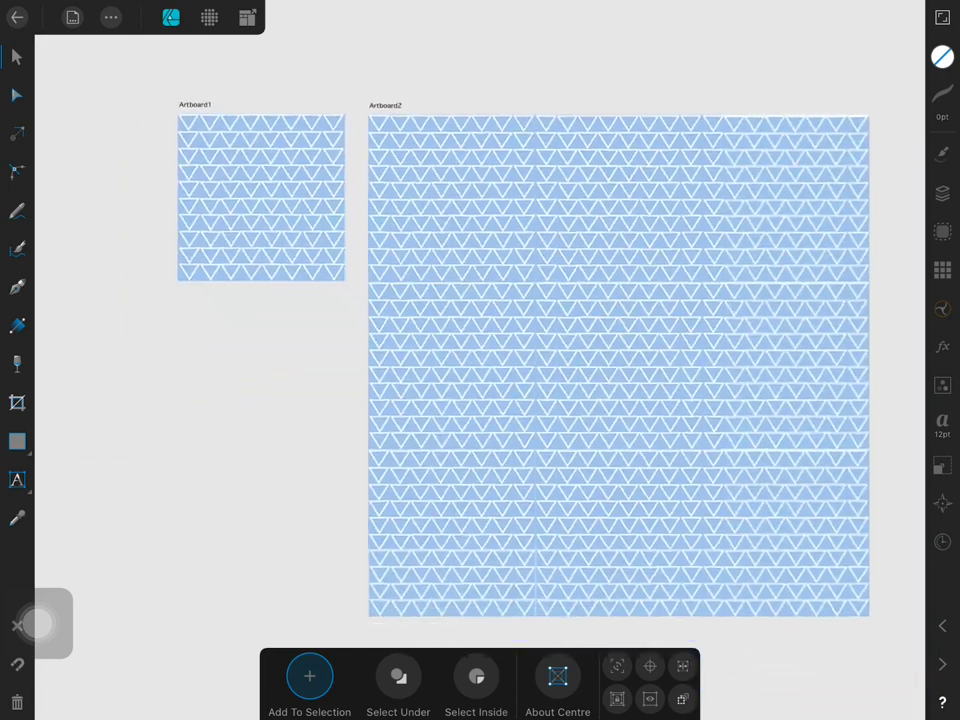
click(237, 165)
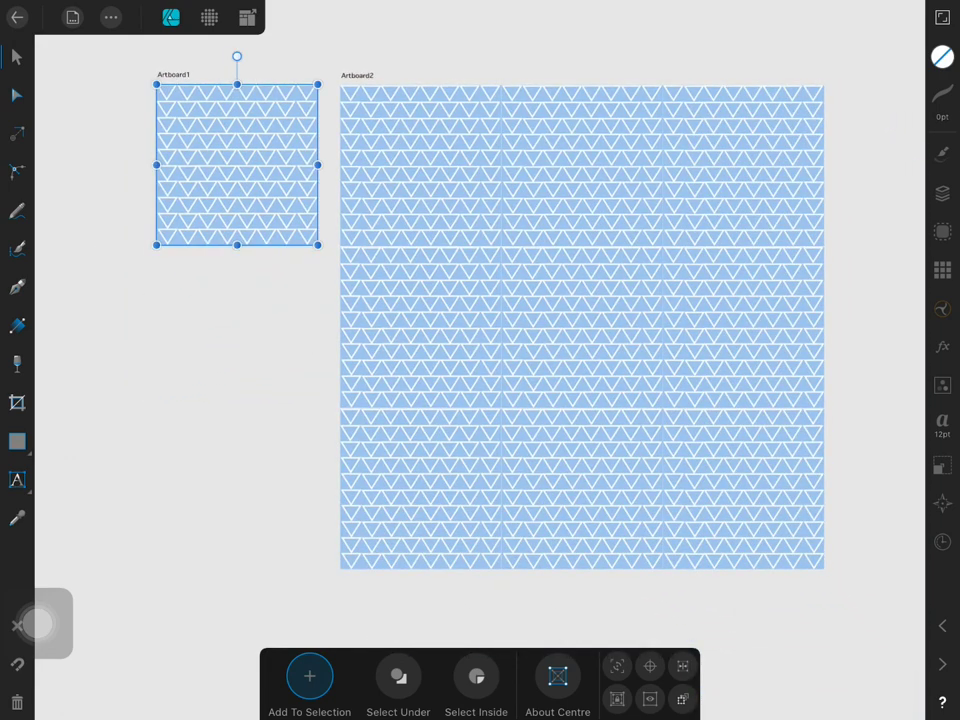
scroll(580, 330, up, 2)
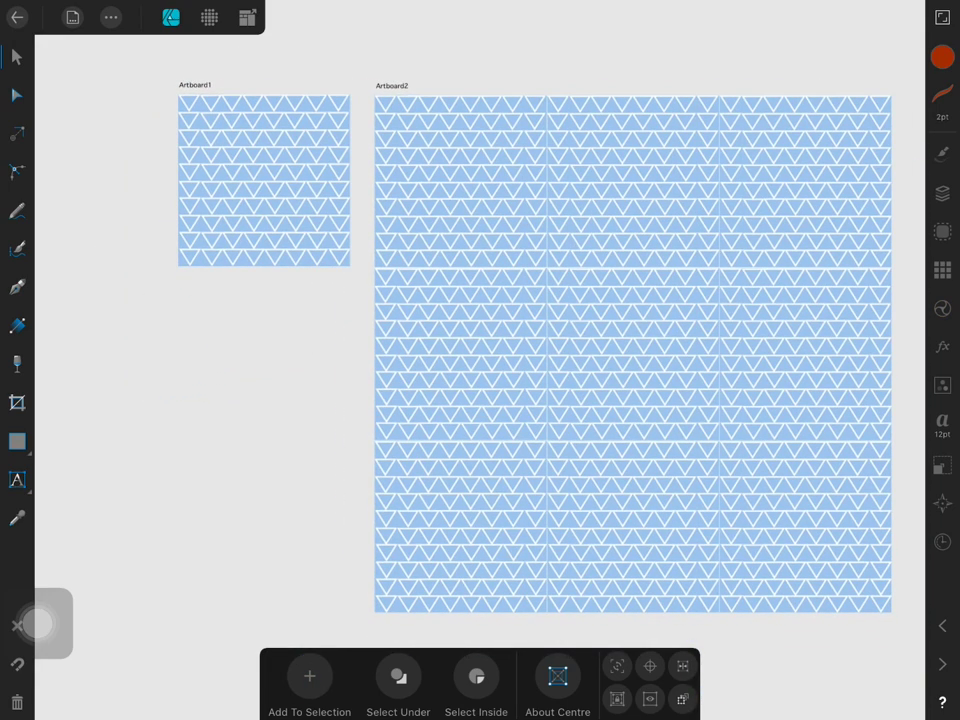
click(72, 17)
click(106, 123)
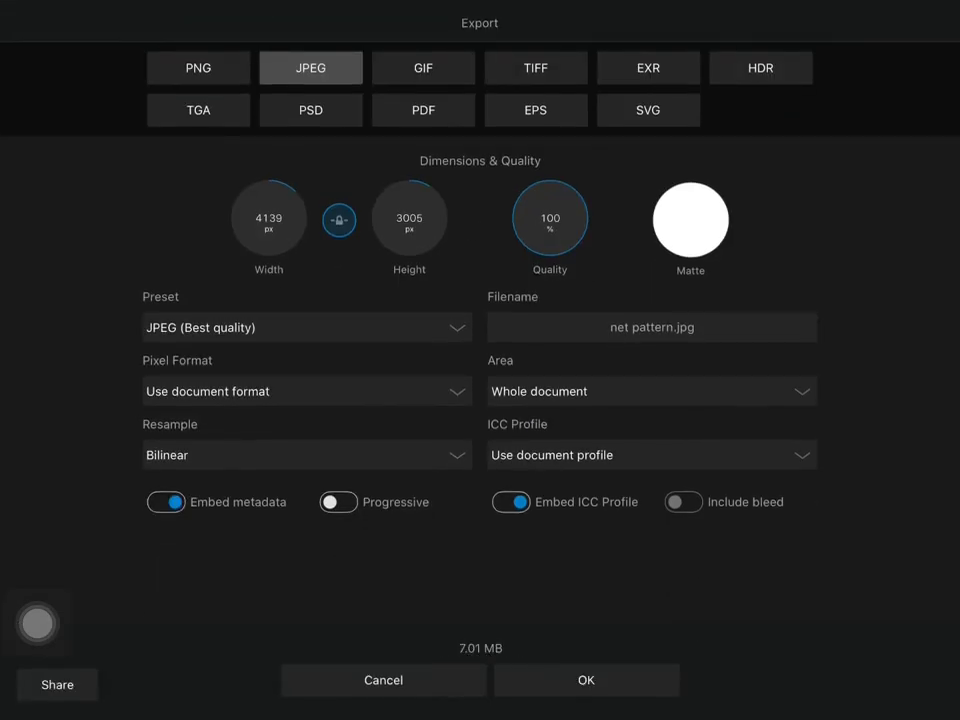
- Review the export area list, switch the format to EPS, and share net pattern.eps
click(652, 391)
scroll(652, 312, down, 3)
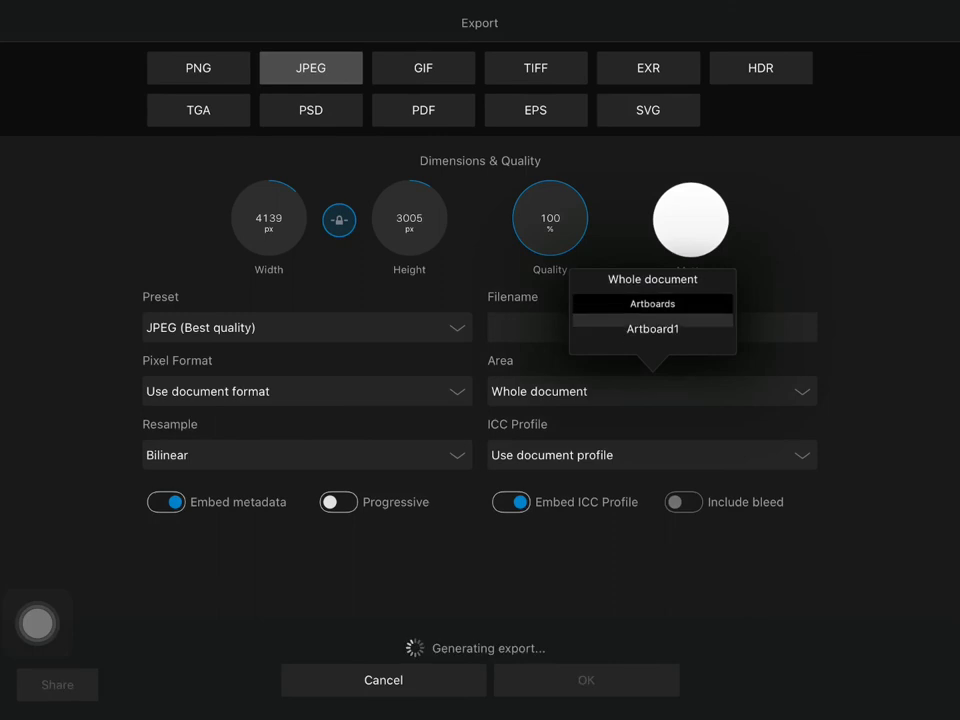
scroll(652, 312, up, 1)
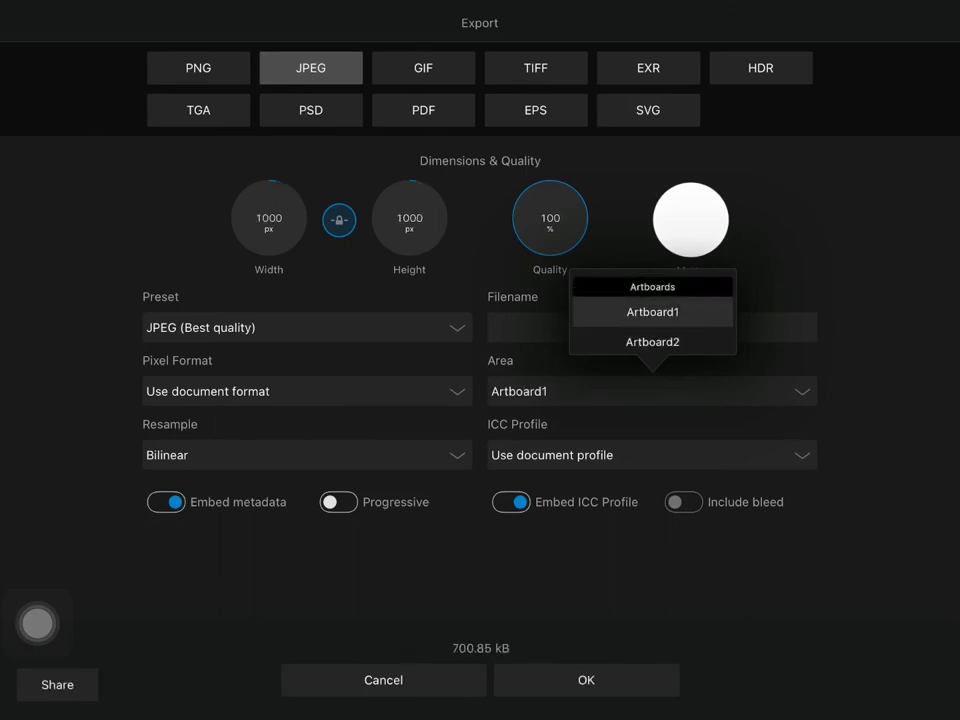
key(Escape)
click(536, 110)
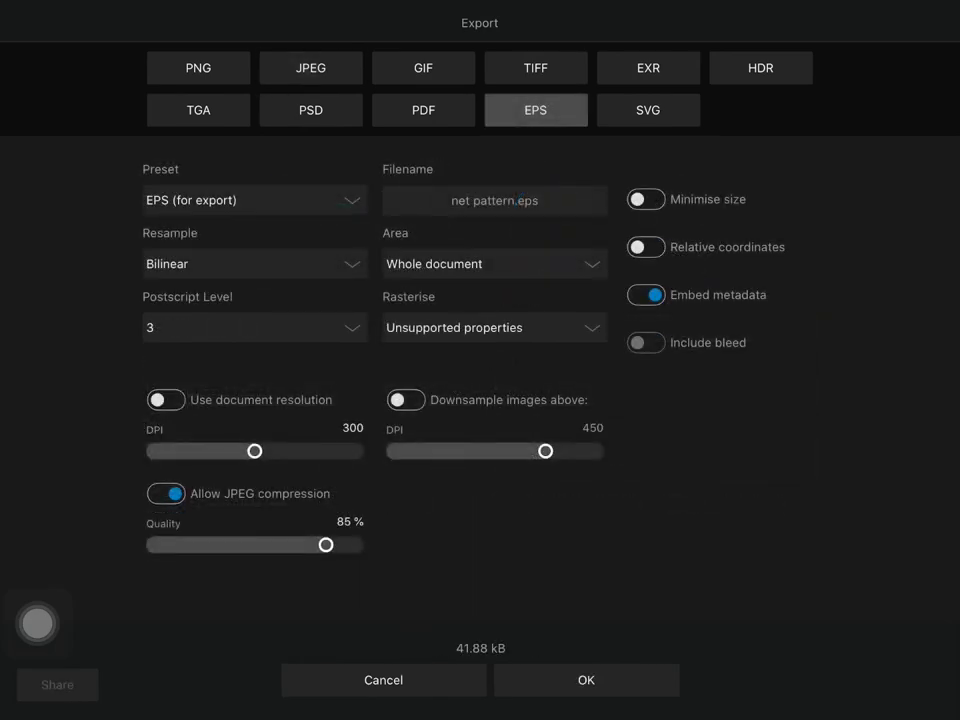
click(57, 684)
- Send net pattern.eps to Google Drive under the second account, saving into the artwork folder
click(221, 247)
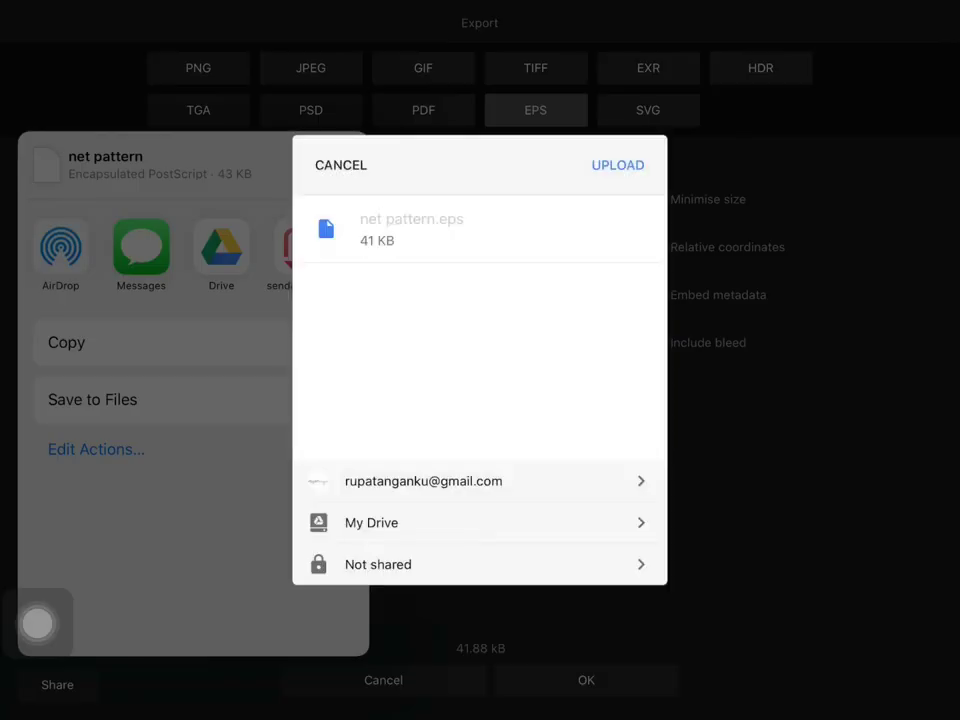
click(424, 481)
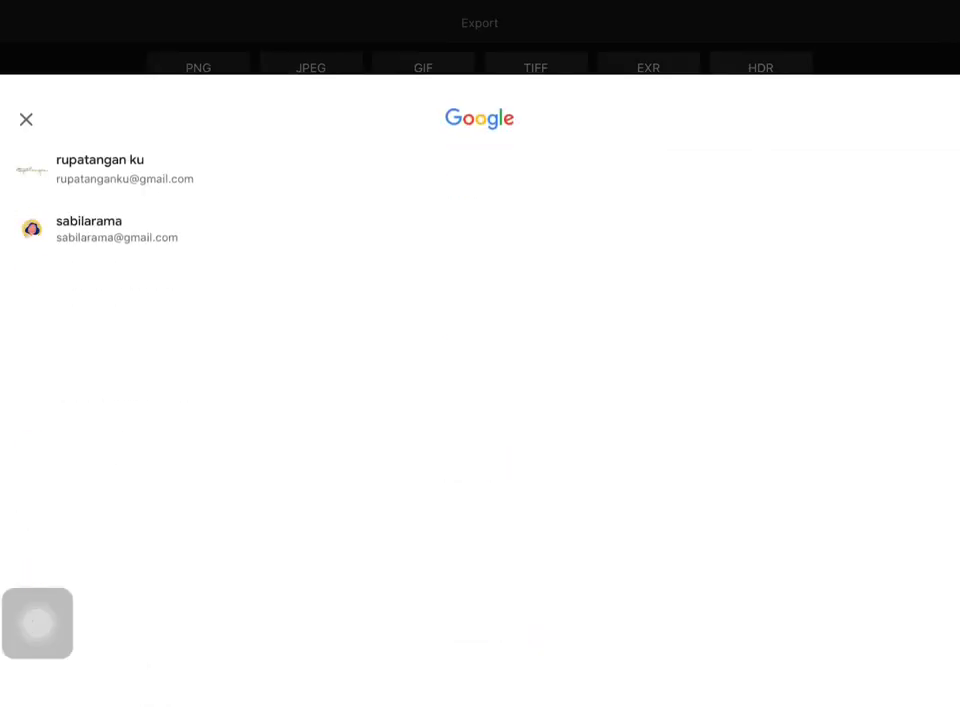
click(110, 155)
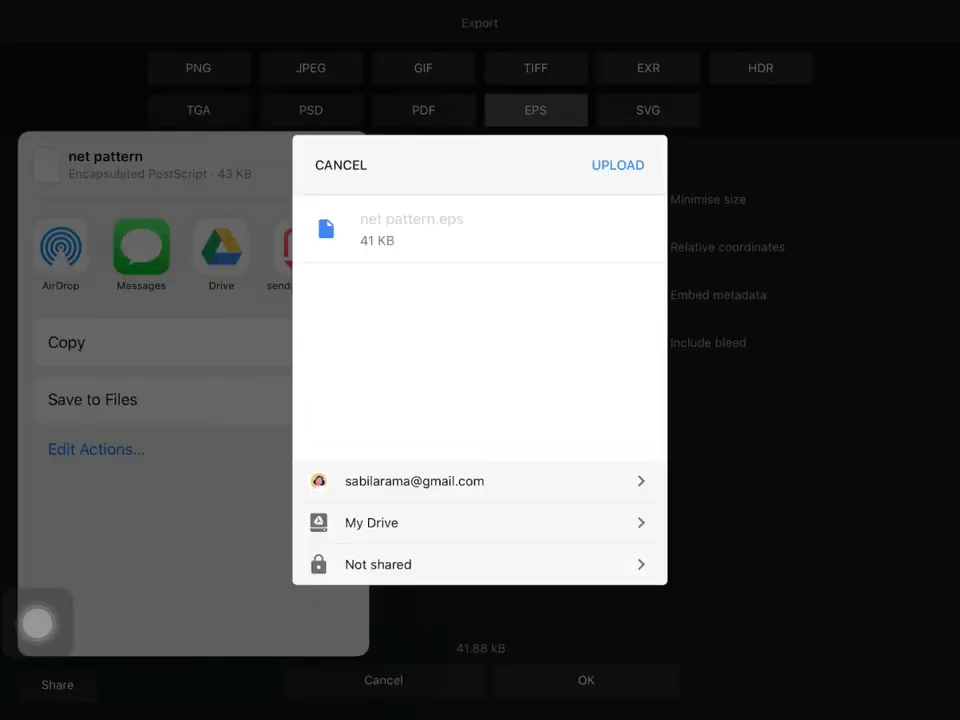
click(371, 522)
click(386, 265)
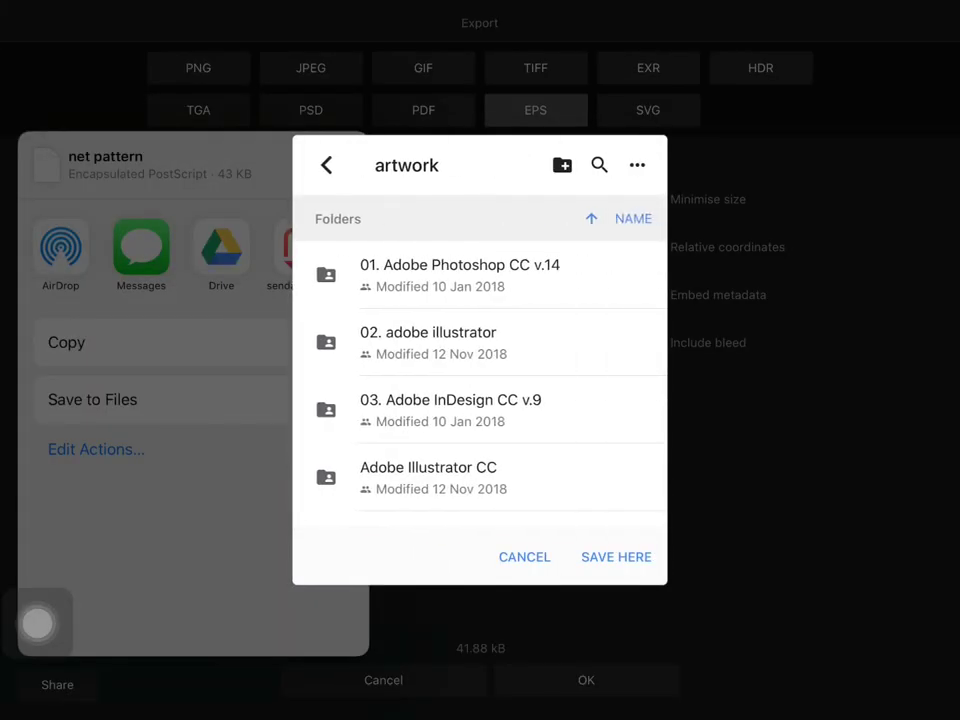
click(616, 557)
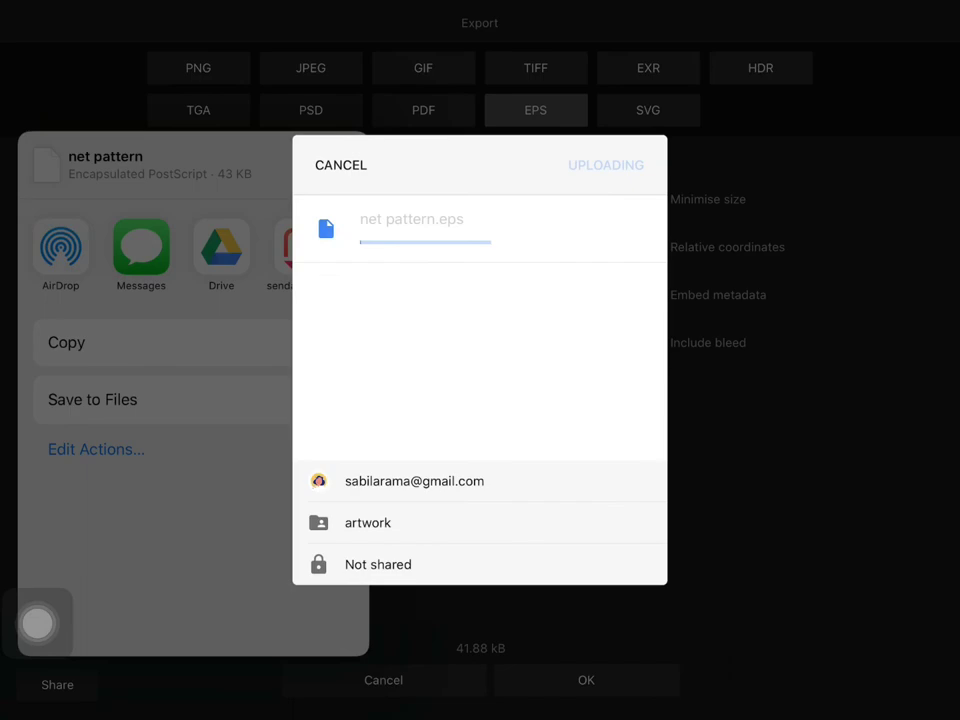